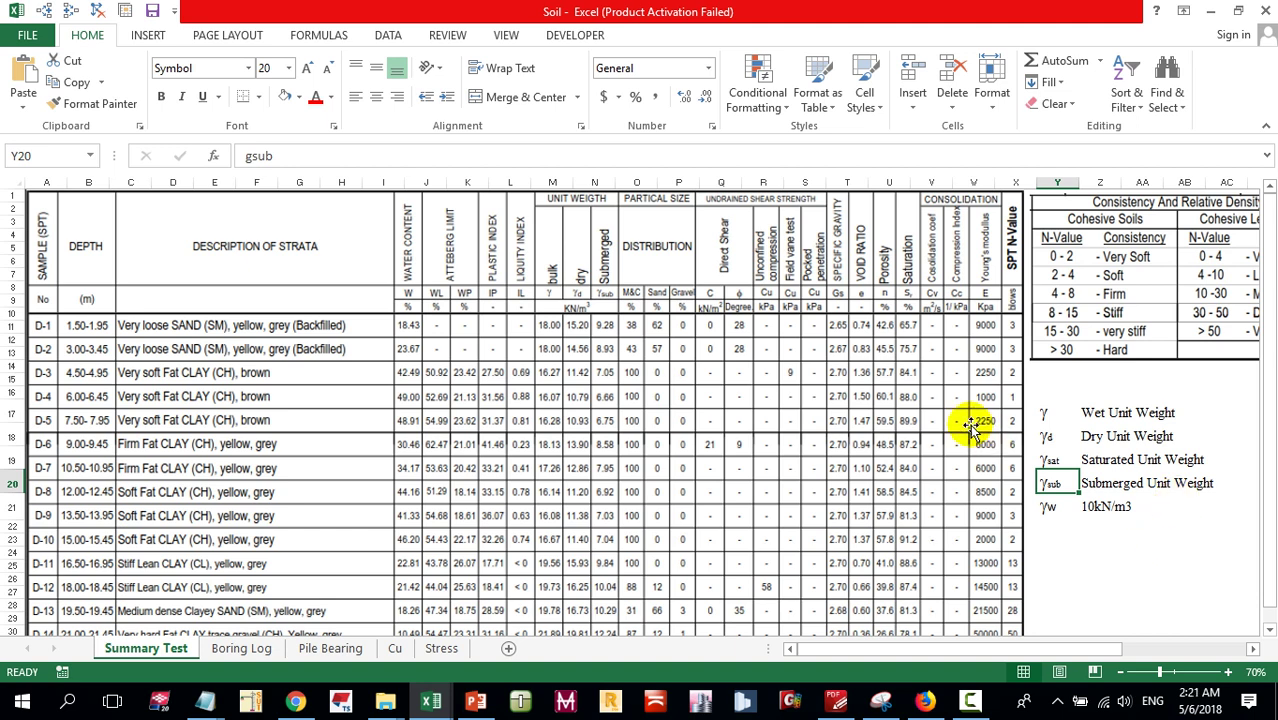
- Highlight the unit weight symbol legend beside the soil test table, from wet unit weight to γw, and clear the selection
click(1047, 412)
drag(1100, 428, 1215, 499)
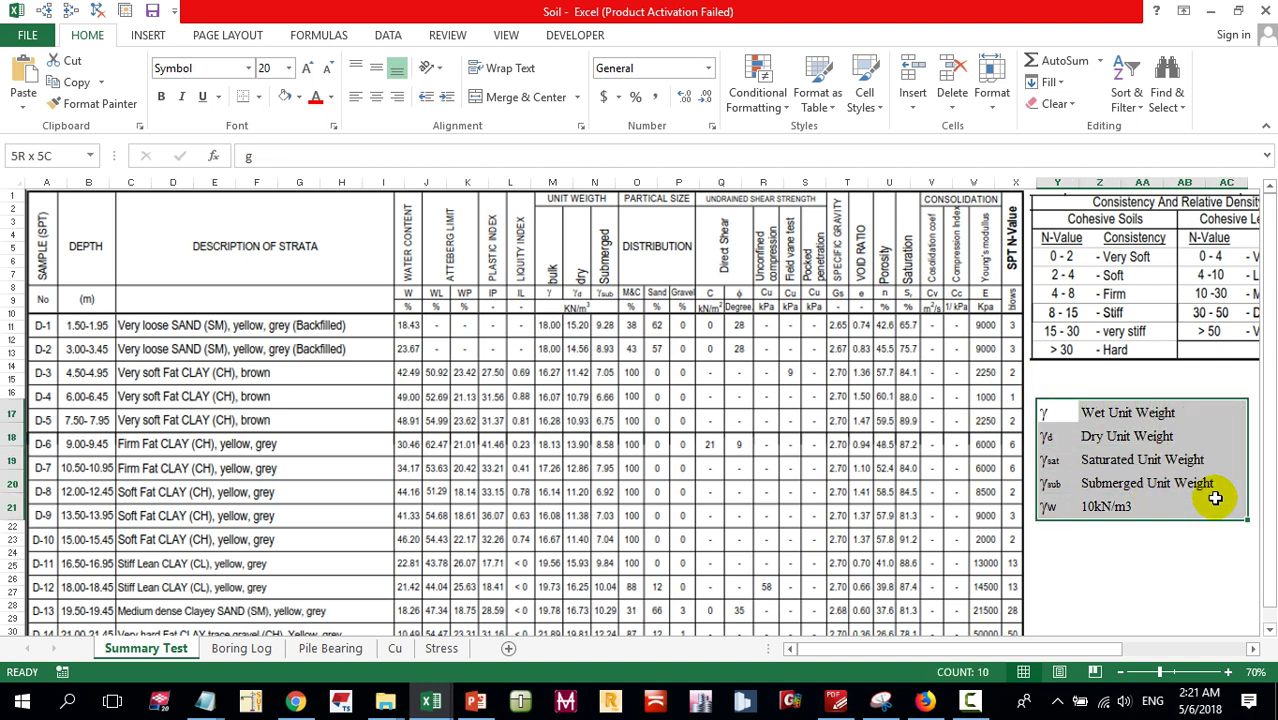
click(1165, 560)
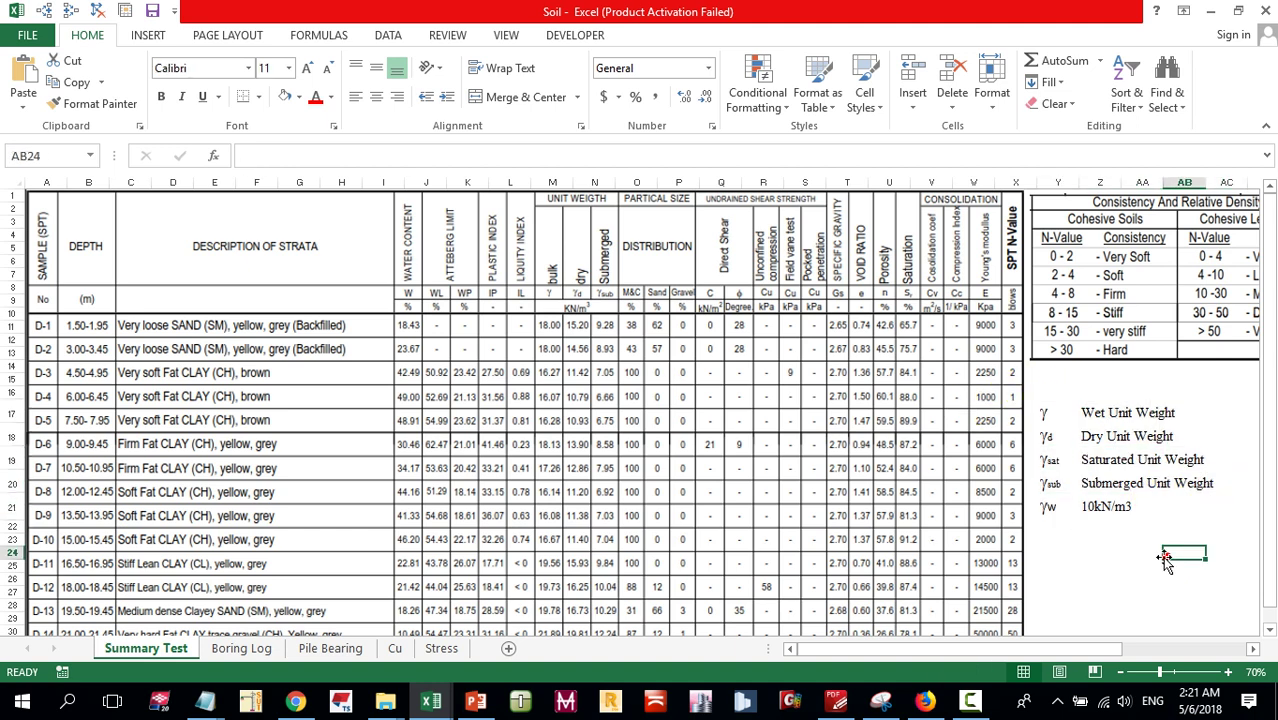
click(1165, 558)
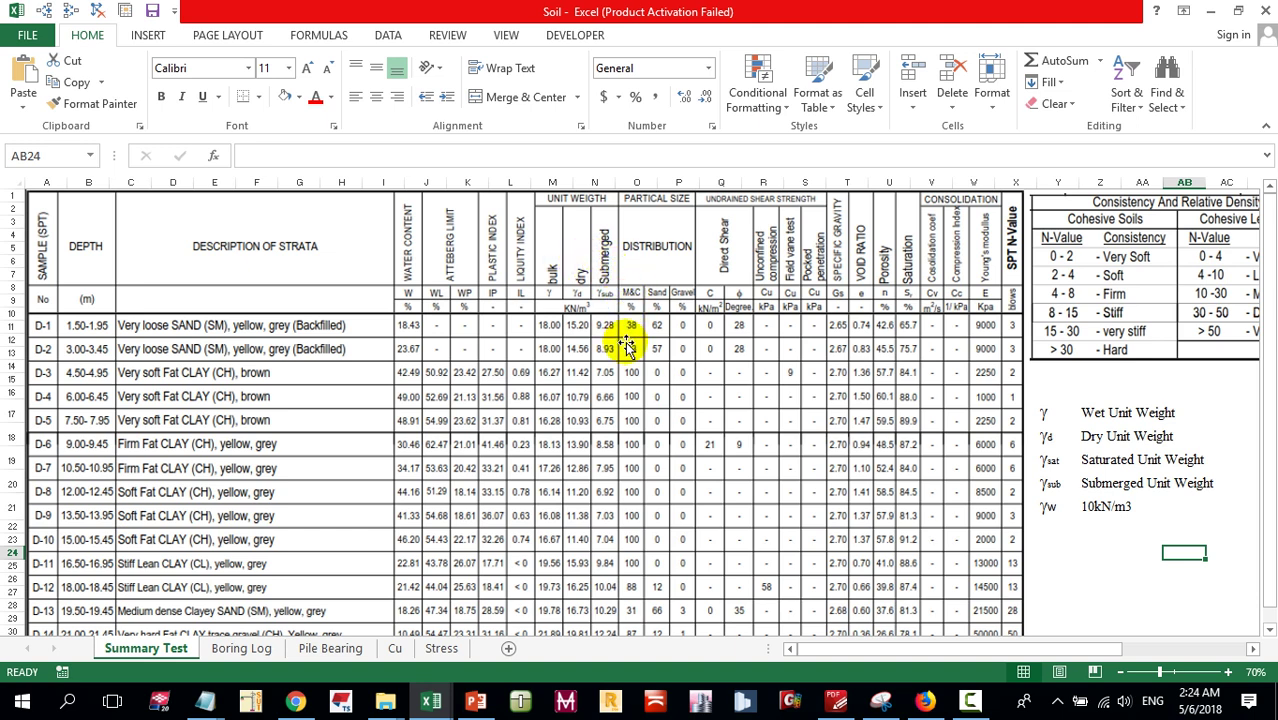
- Switch to the PowerPoint presentation and review the sand and clay pile bearing capacity formulas on slide 1
click(476, 700)
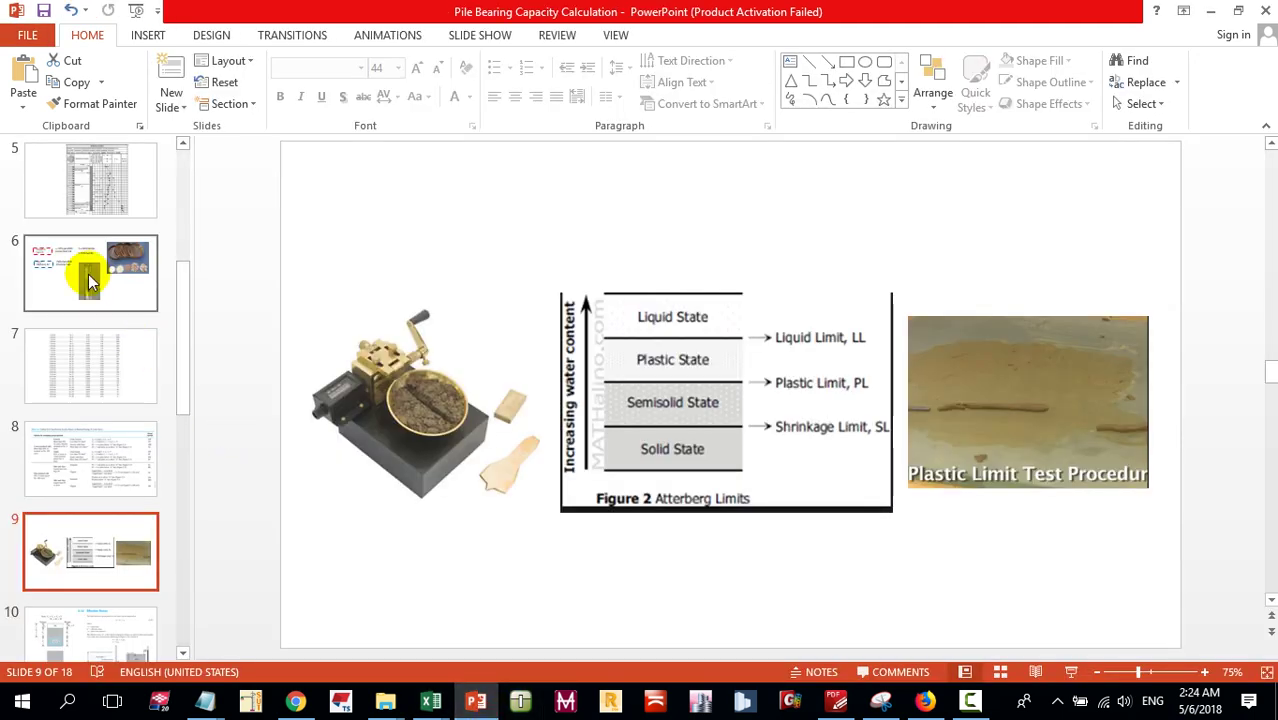
scroll(125, 575, up, 2)
scroll(125, 575, up, 3)
click(94, 194)
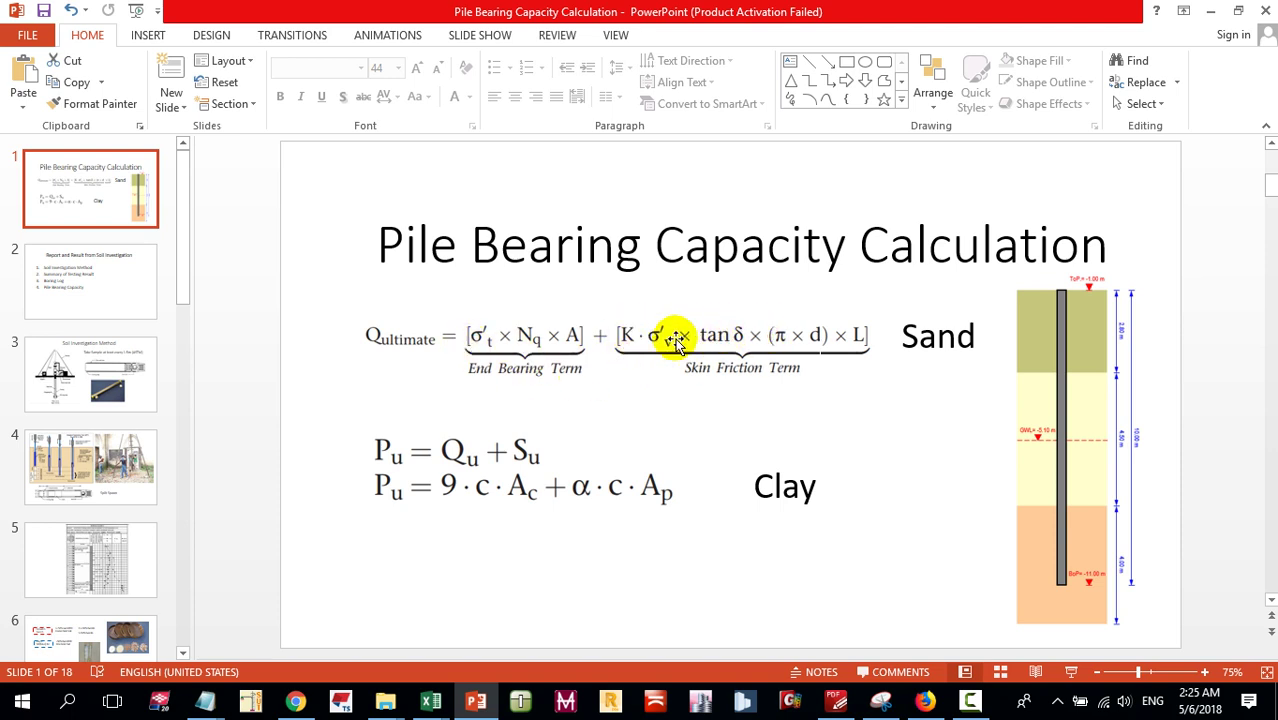
scroll(90, 560, down, 3)
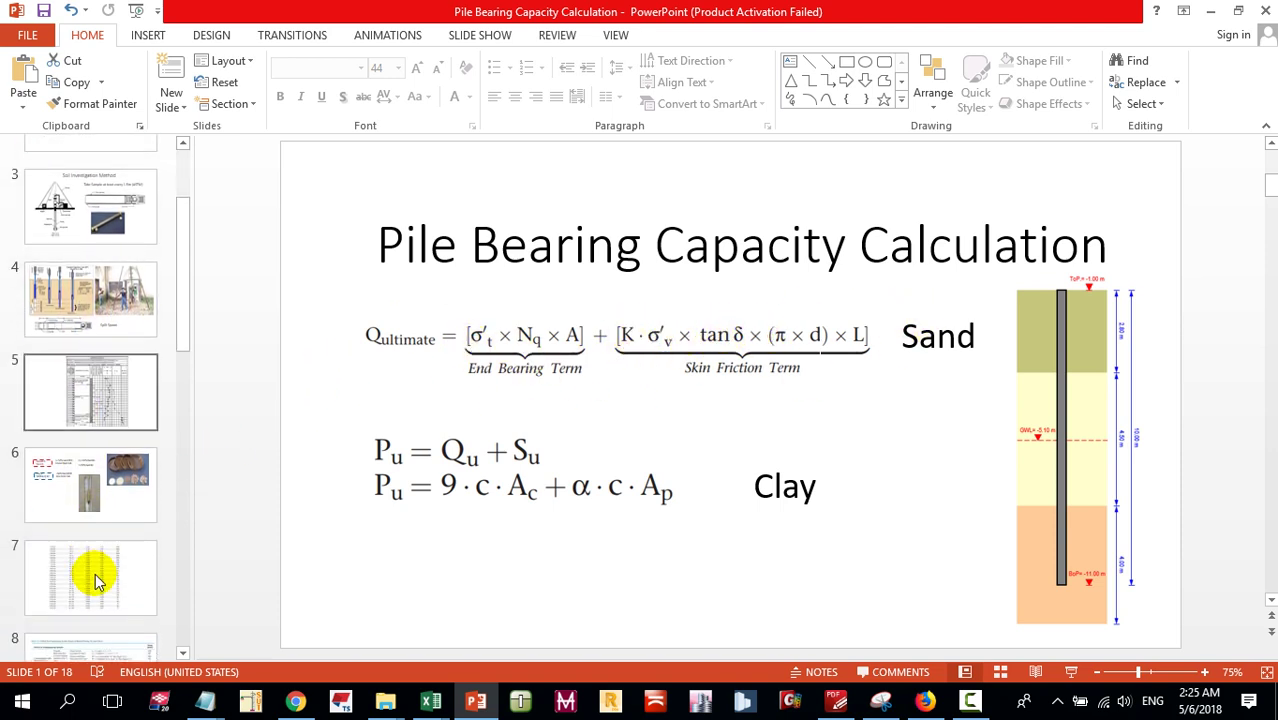
- Switch to the Soil workbook in Excel and examine the Stress sheet's soil layer diagrams and effective stress formulas for each water level case
mouse_move(430, 697)
click(357, 608)
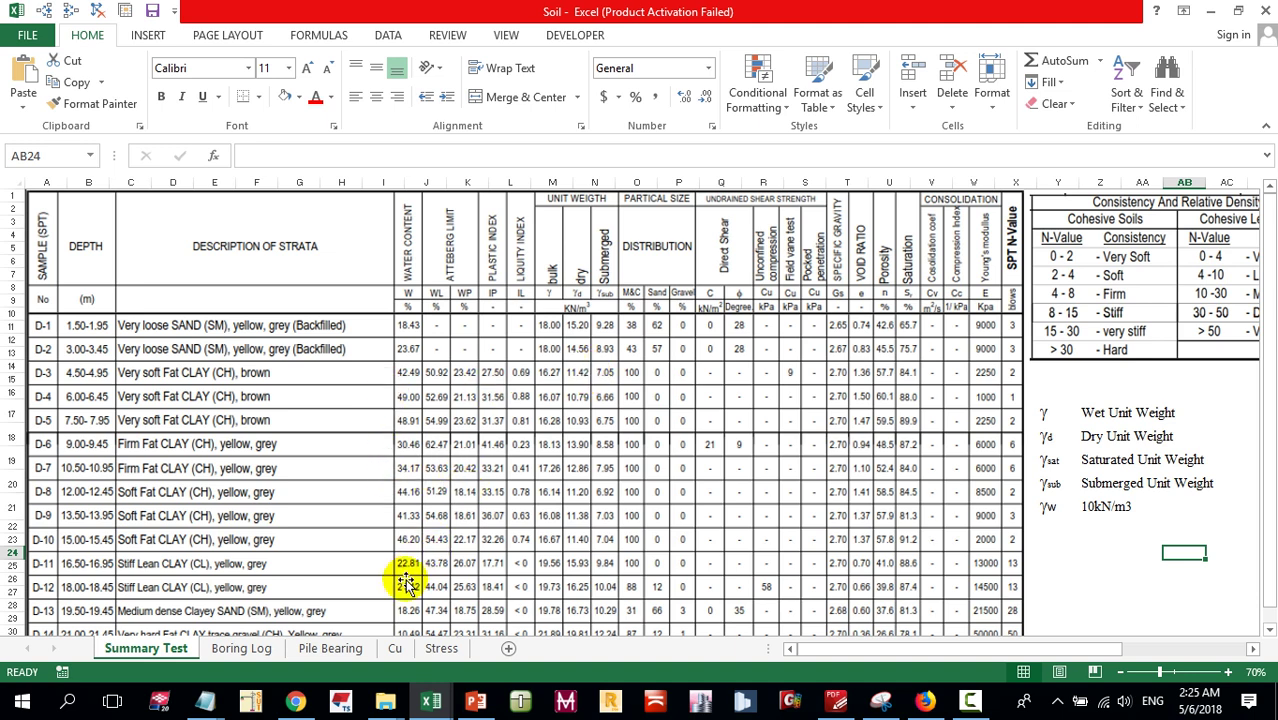
click(442, 648)
scroll(550, 500, down, 4)
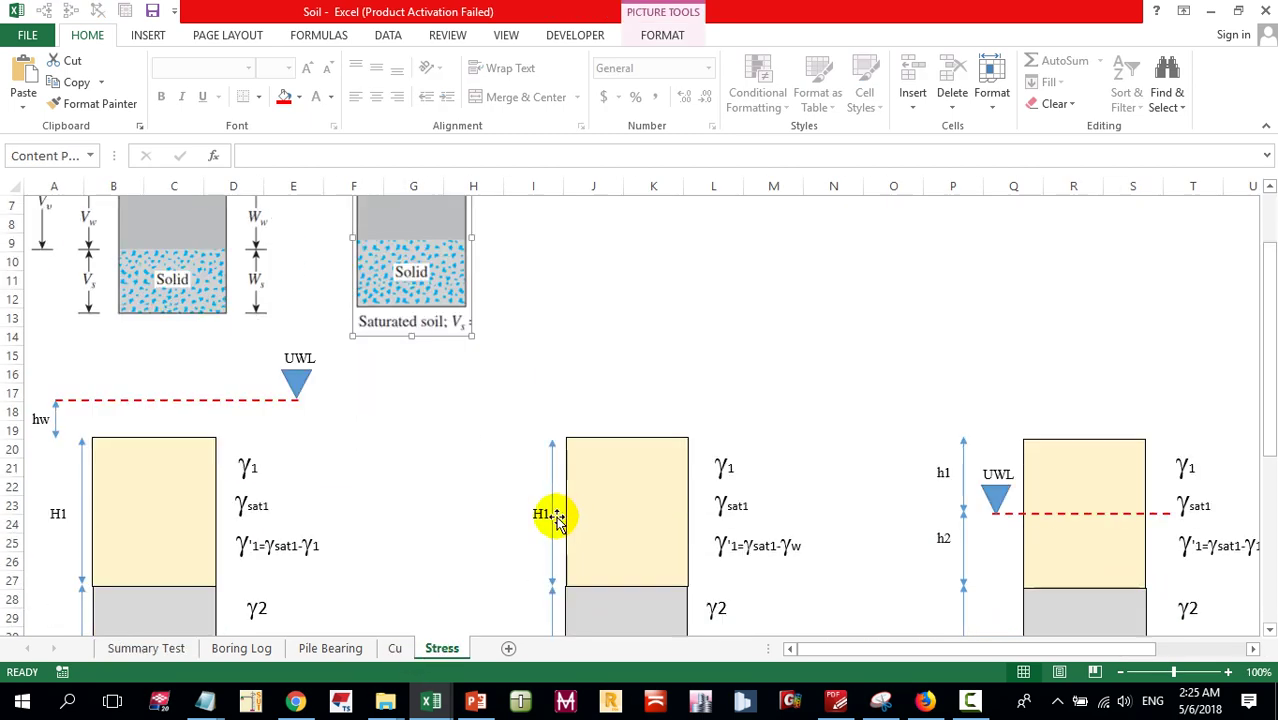
scroll(367, 441, down, 5)
scroll(337, 560, up, 8)
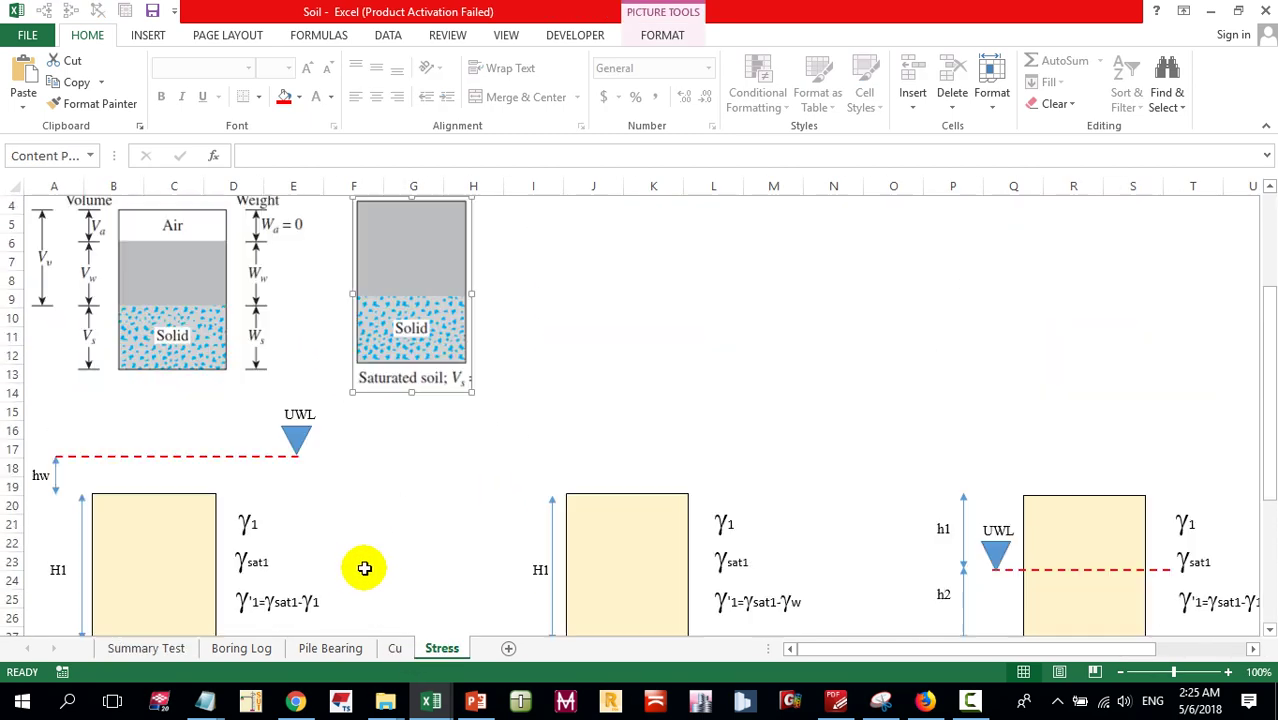
scroll(362, 566, down, 3)
scroll(435, 523, down, 5)
scroll(642, 486, up, 2)
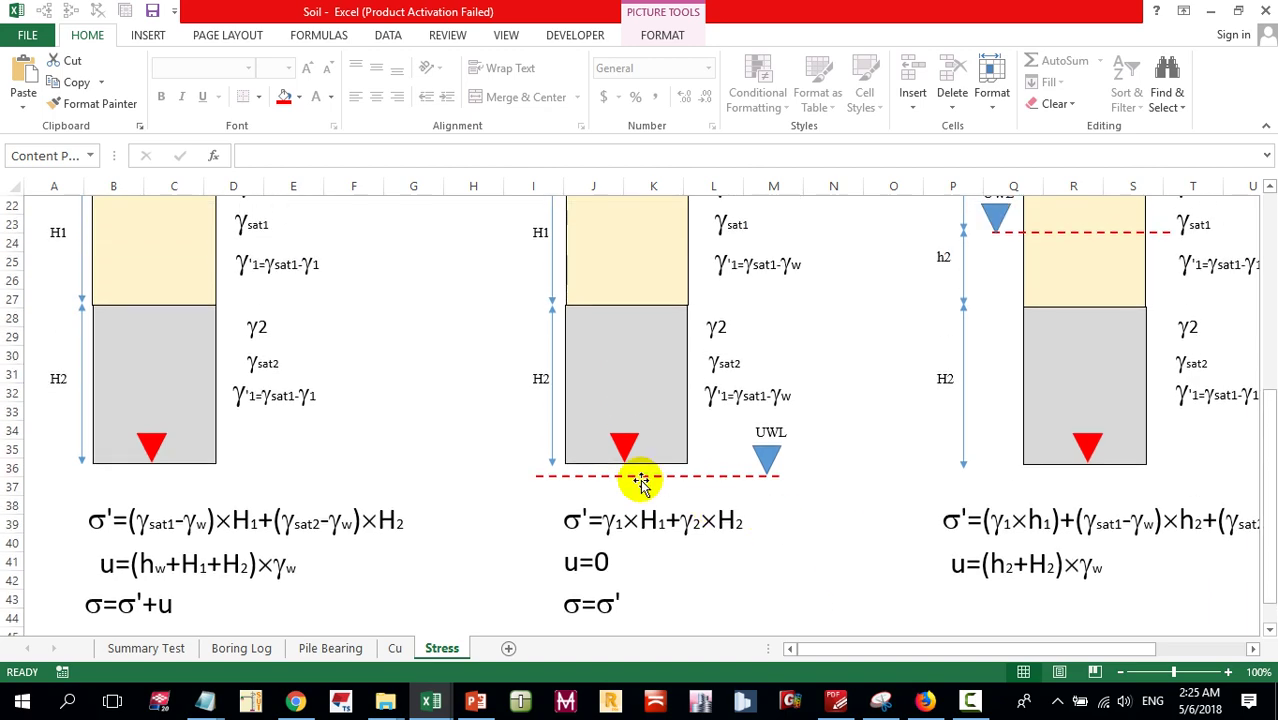
scroll(485, 495, down, 1)
scroll(430, 515, up, 1)
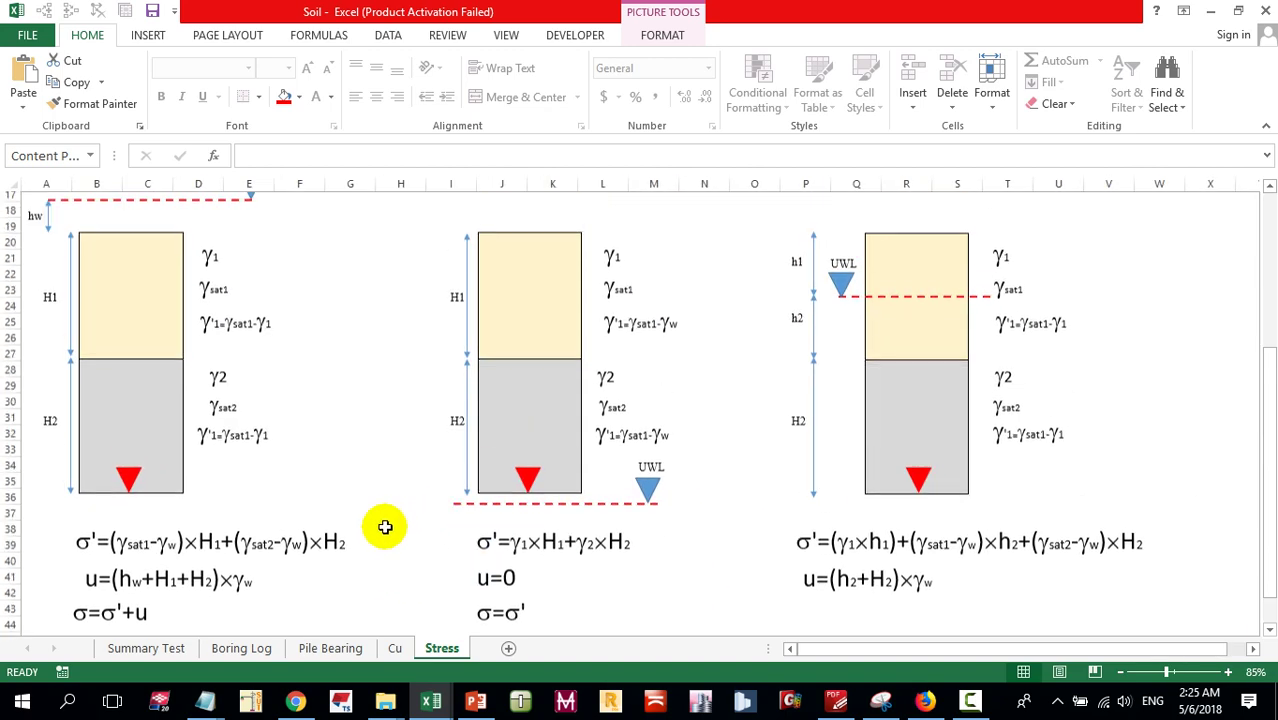
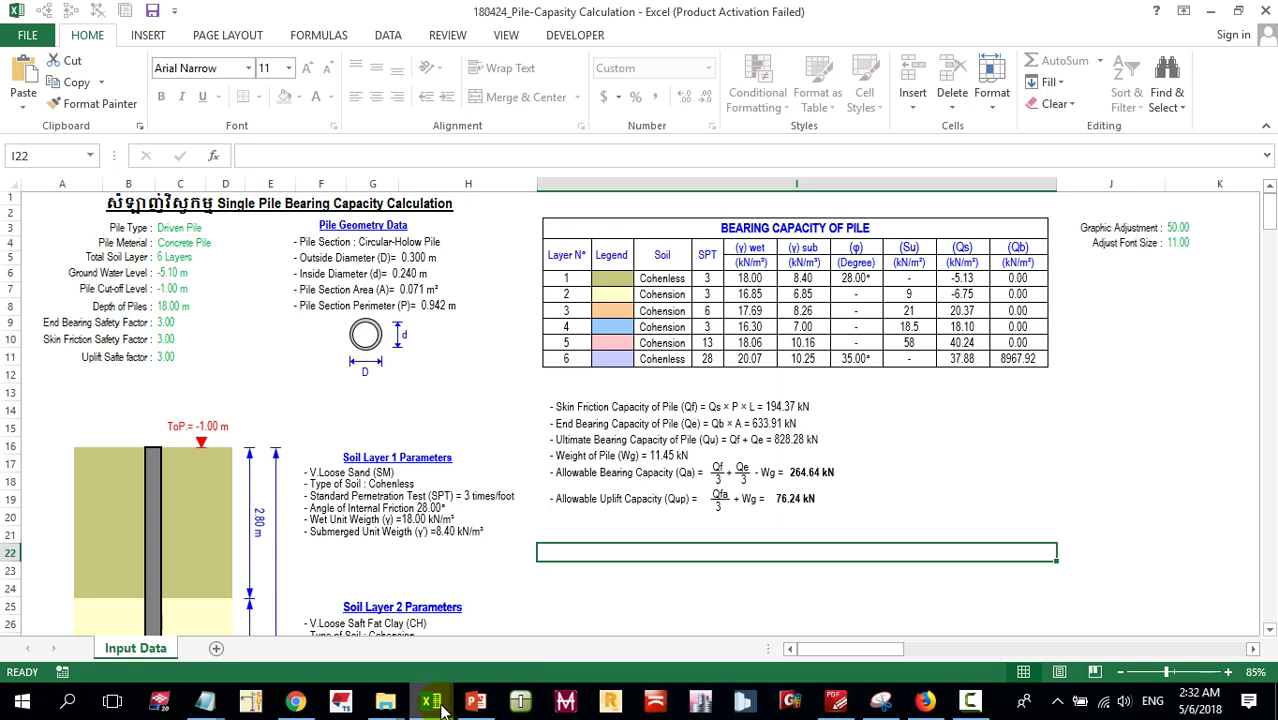
- Check the pile capacity formulas slide in PowerPoint again and return to the Soil workbook's Summary Test sheet in Excel
click(475, 705)
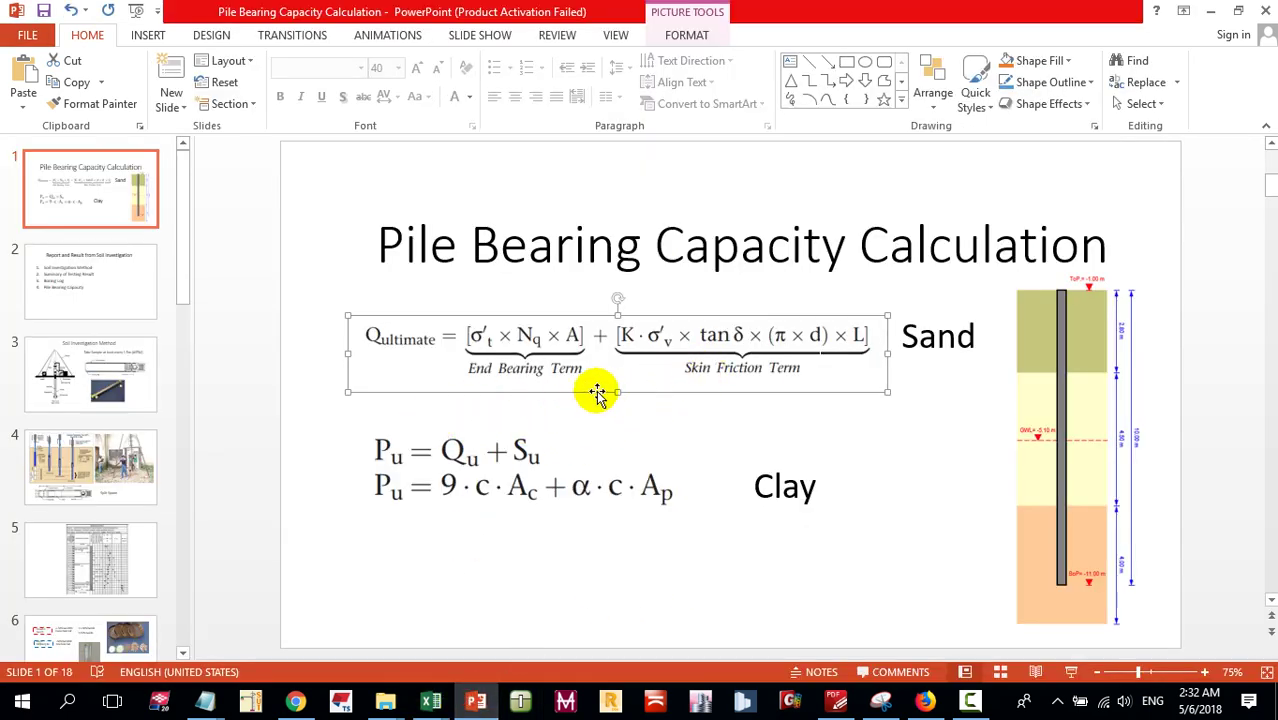
mouse_move(440, 703)
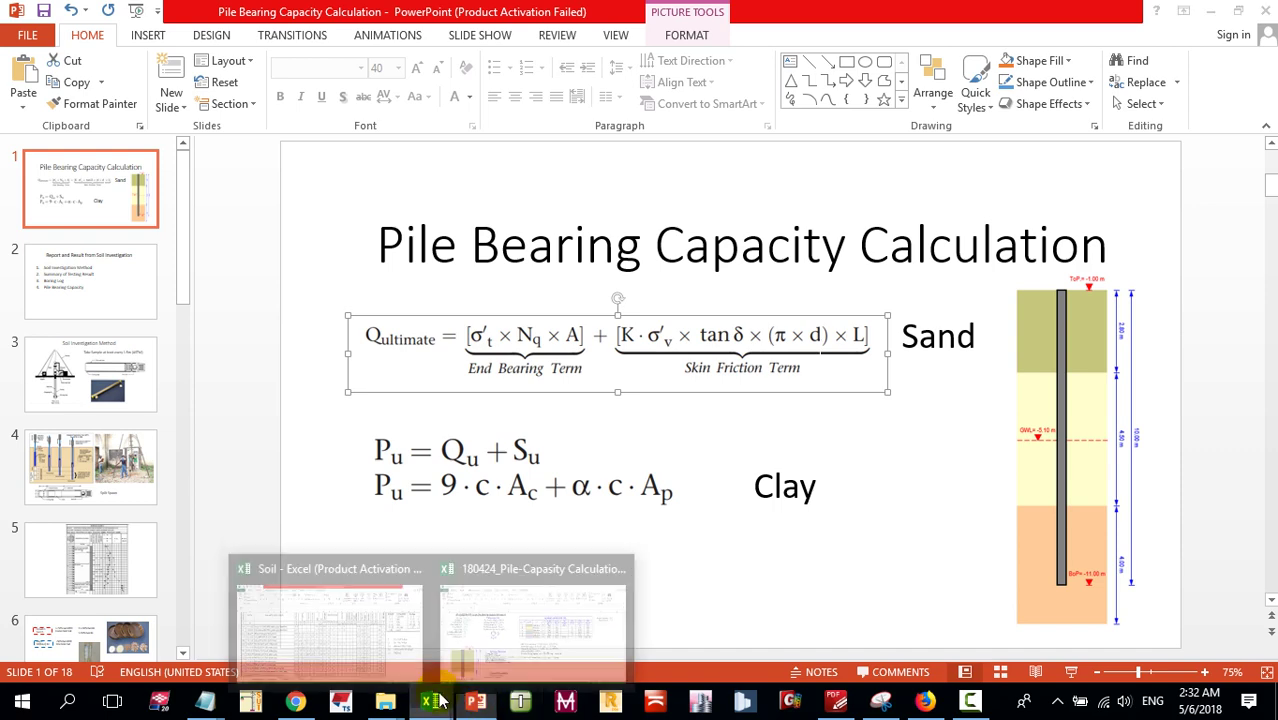
click(330, 625)
click(1112, 490)
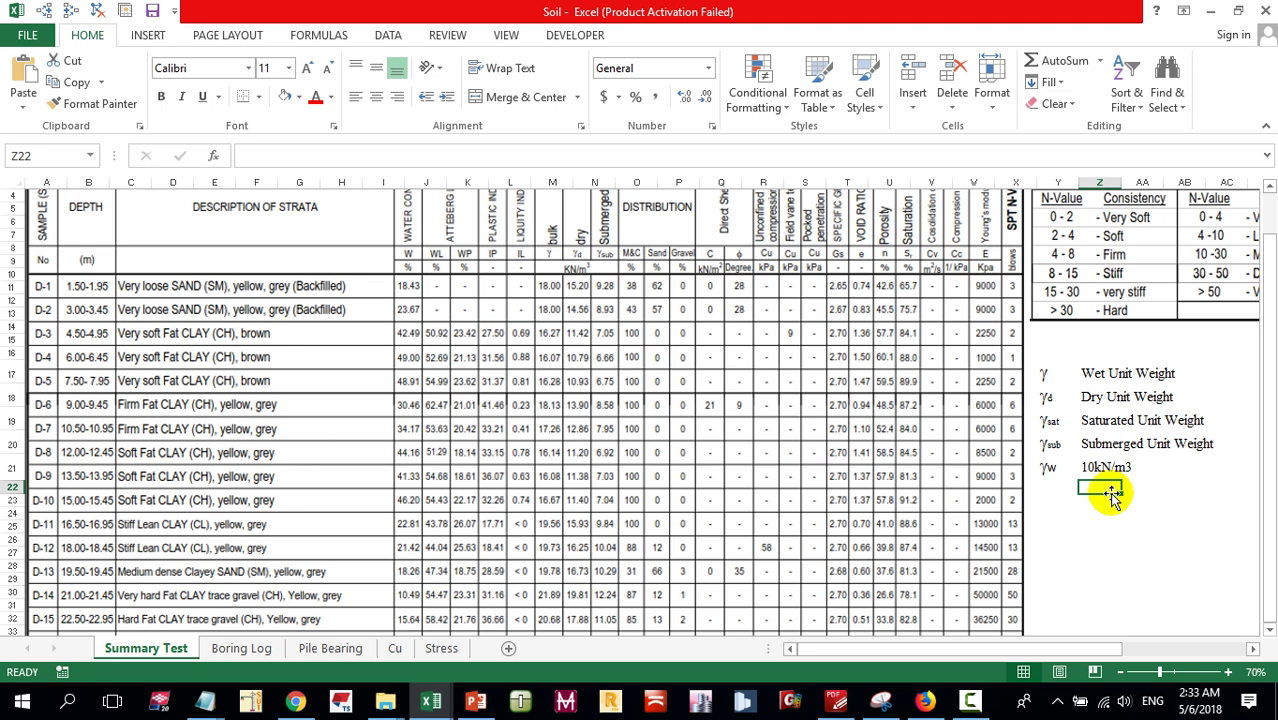
click(970, 702)
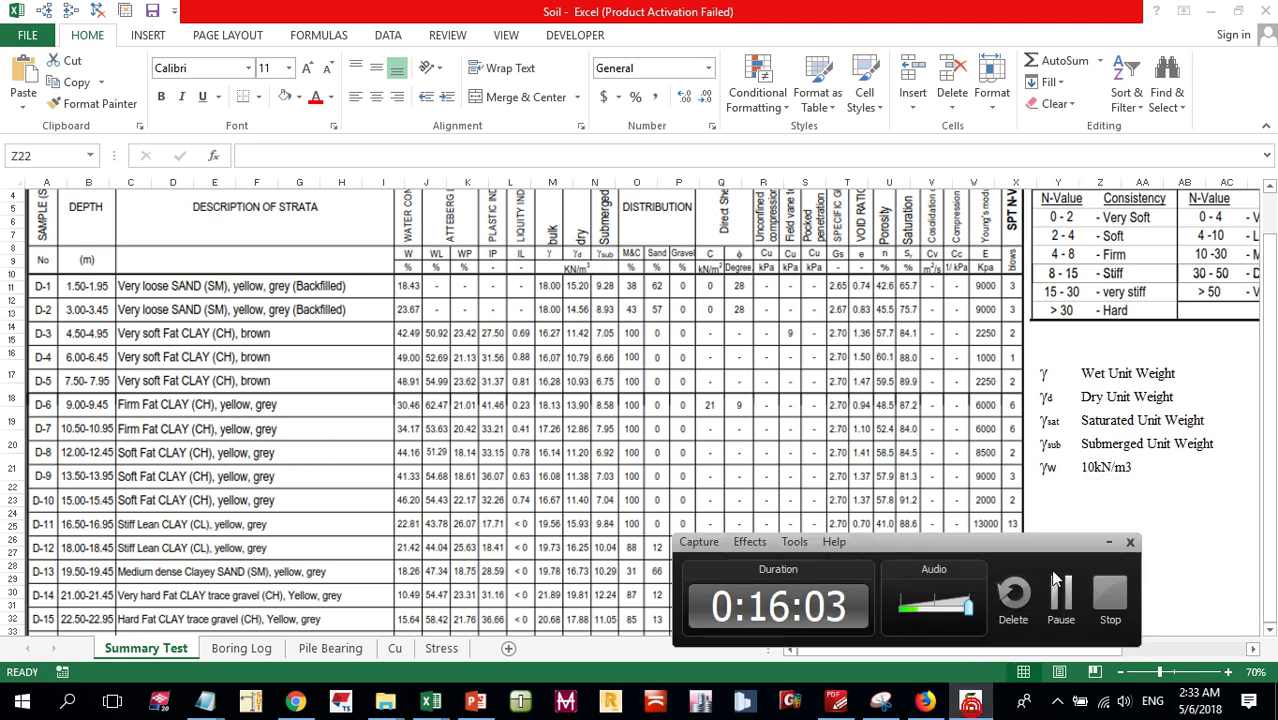
click(1108, 541)
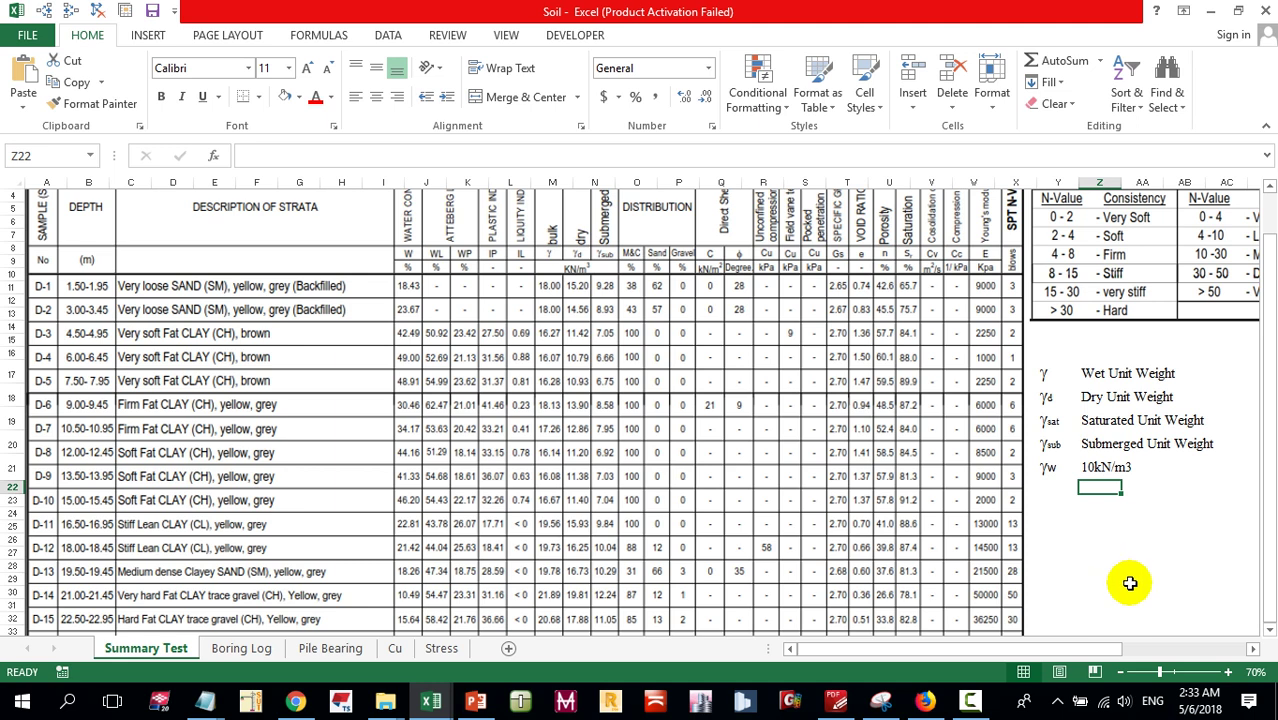
click(1125, 468)
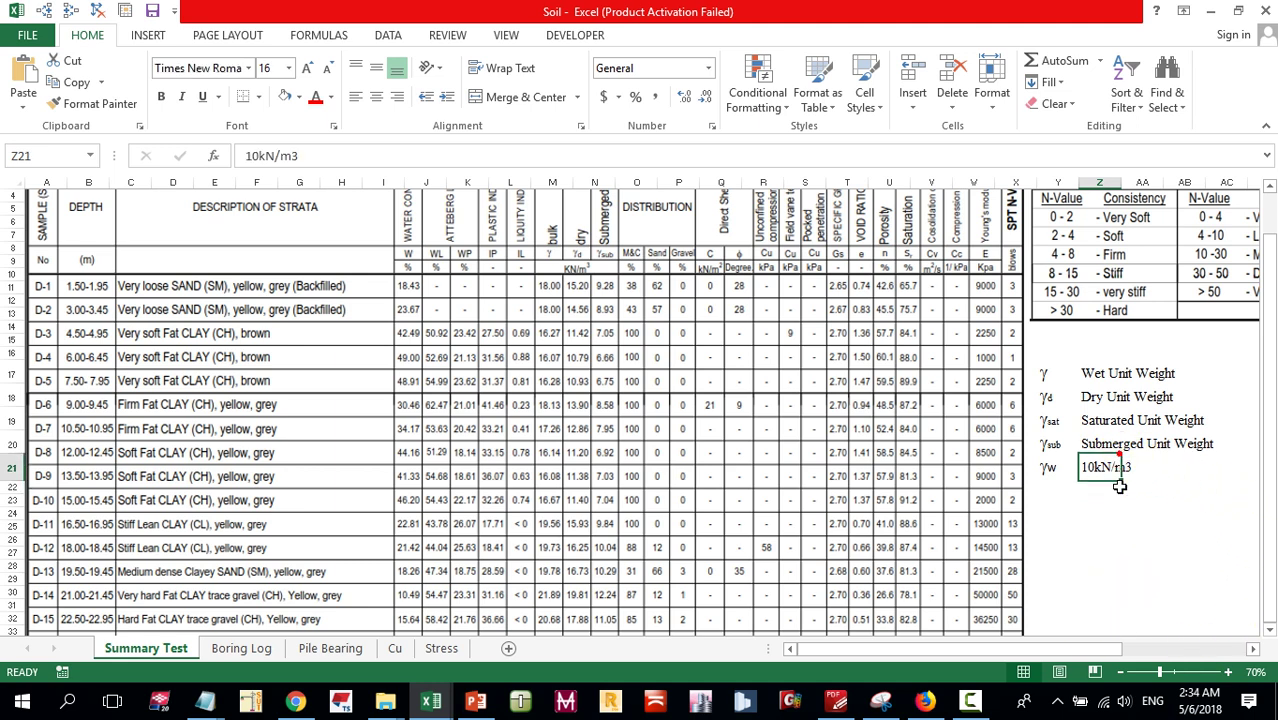
click(1110, 511)
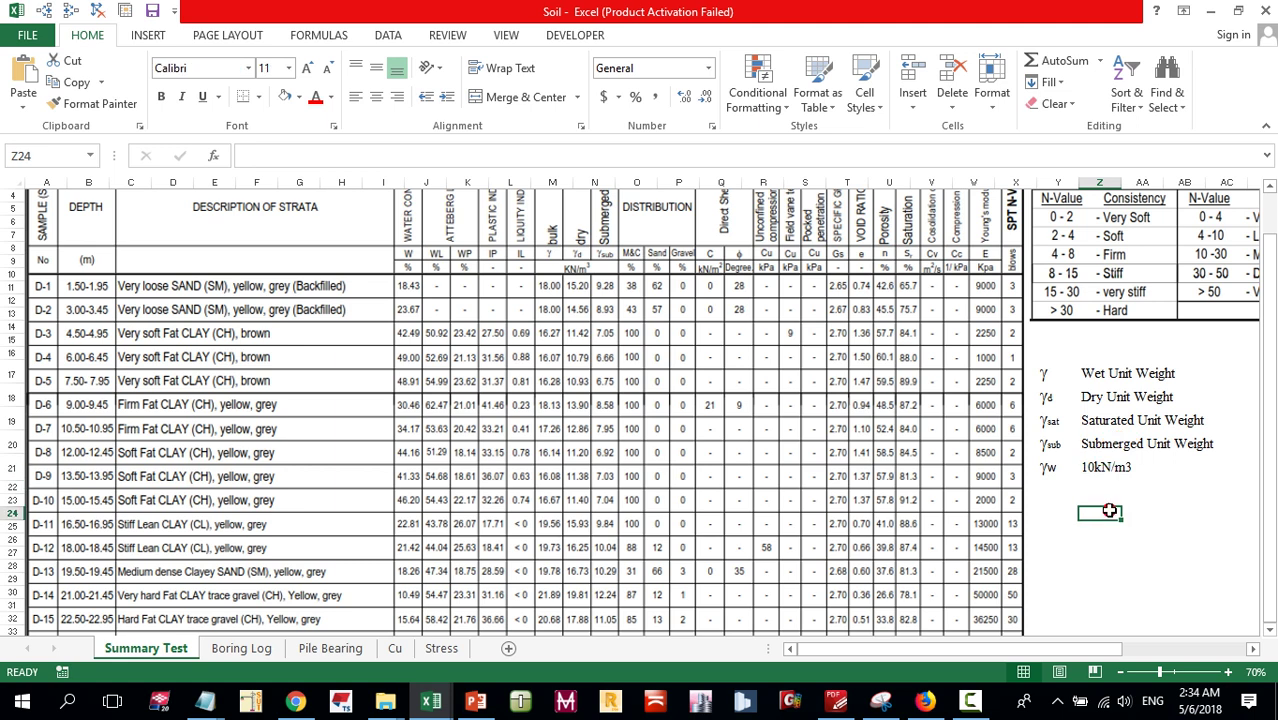
click(1110, 511)
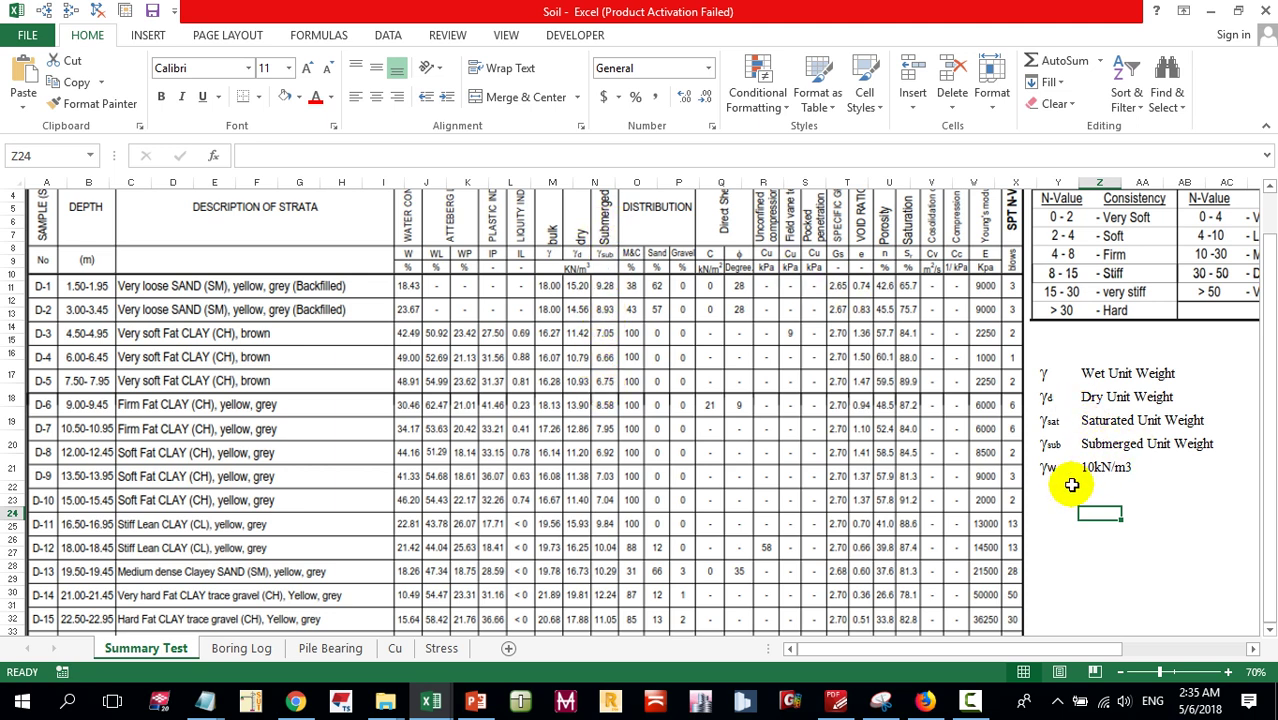
scroll(585, 422, up, 1)
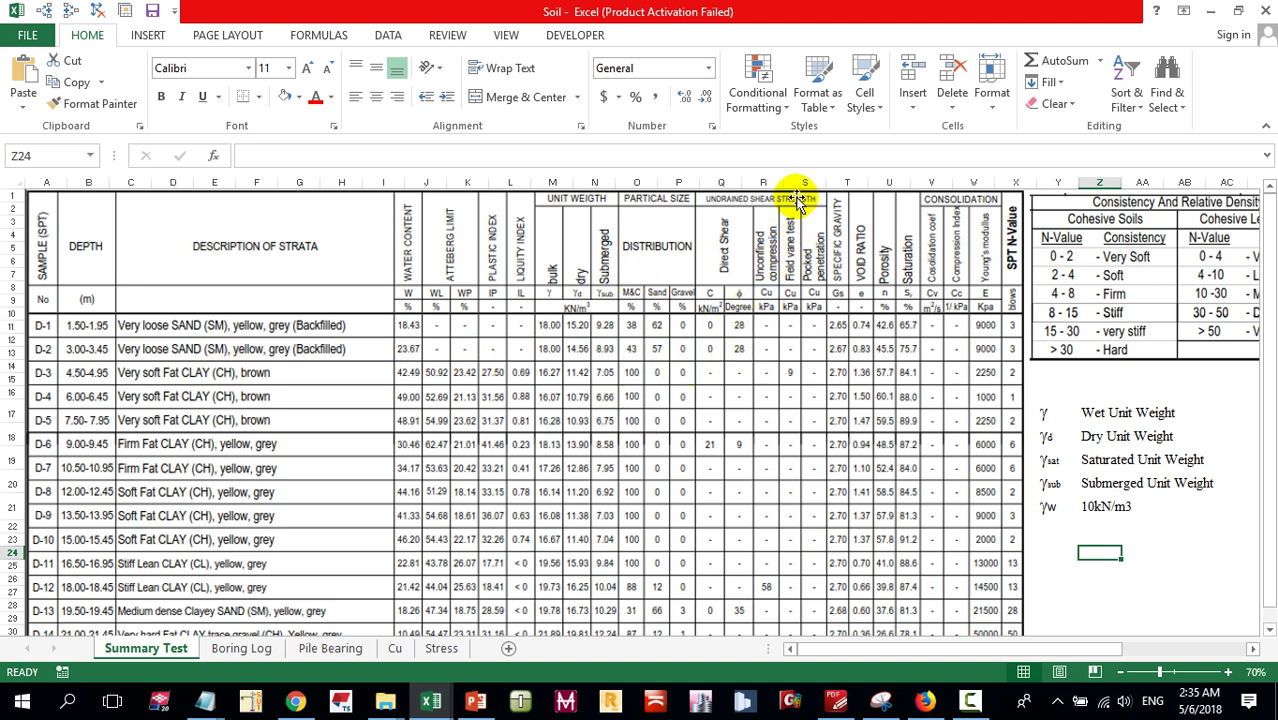
click(1102, 525)
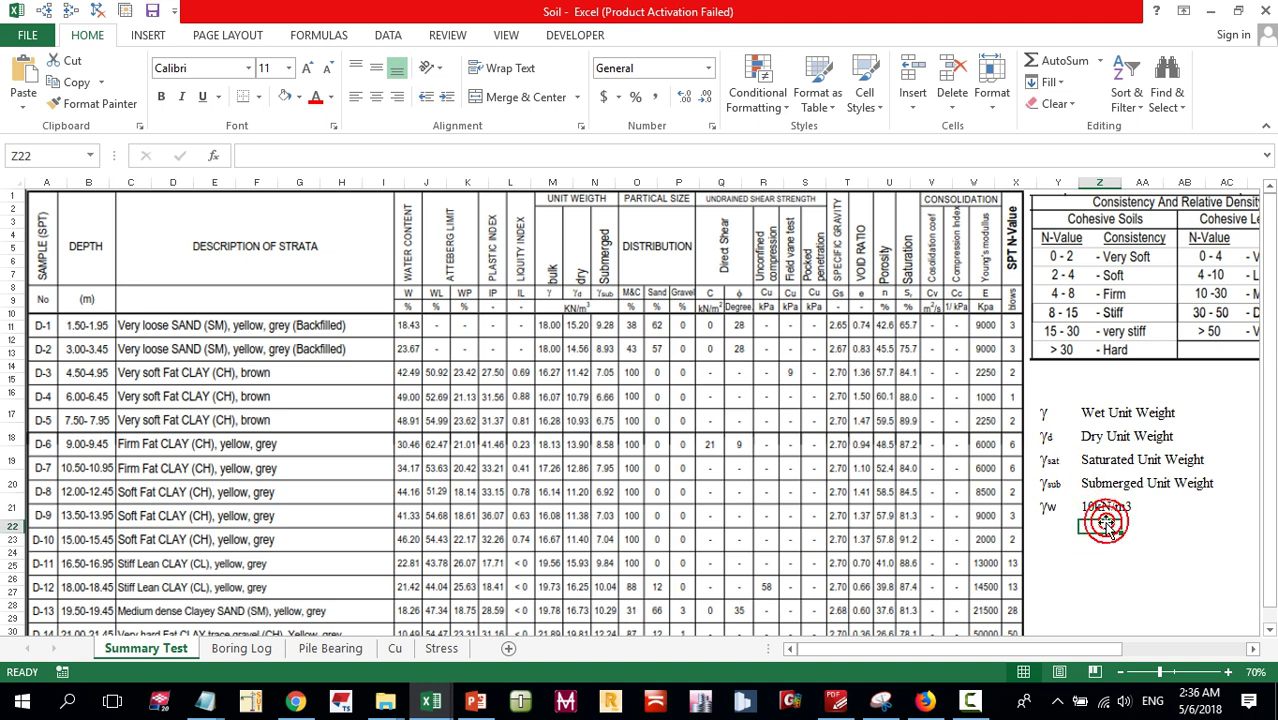
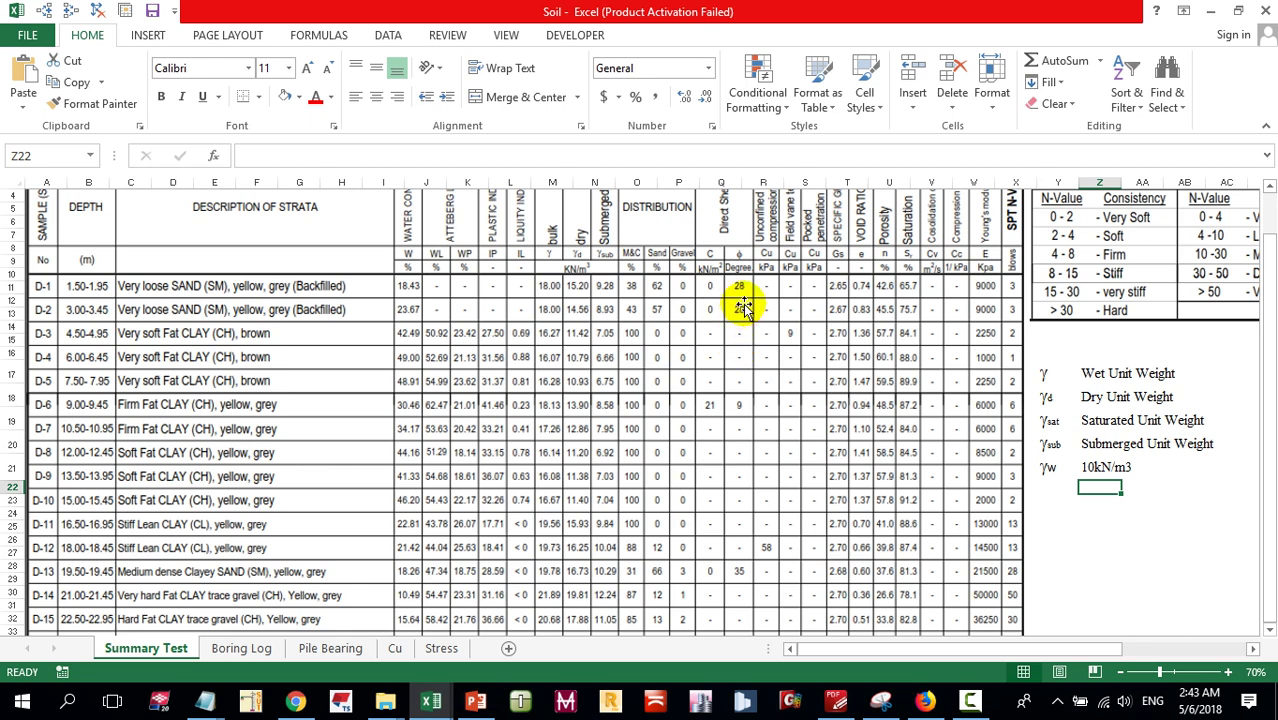
- Examine the undrained shear strength columns of the Summary Test table, comparing direct shear, unconfined compression, field vane and pocket penetration values across all samples
scroll(748, 262, up, 1)
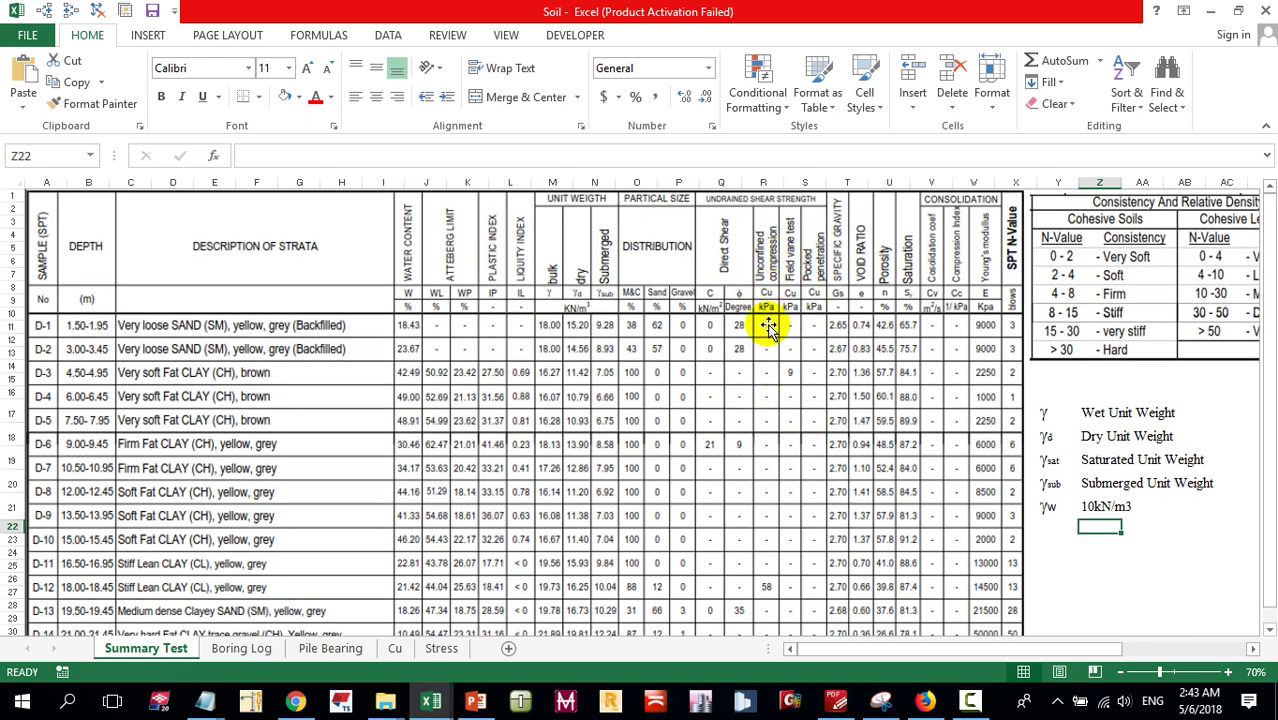
scroll(768, 287, down, 1)
scroll(756, 408, down, 1)
scroll(765, 491, up, 1)
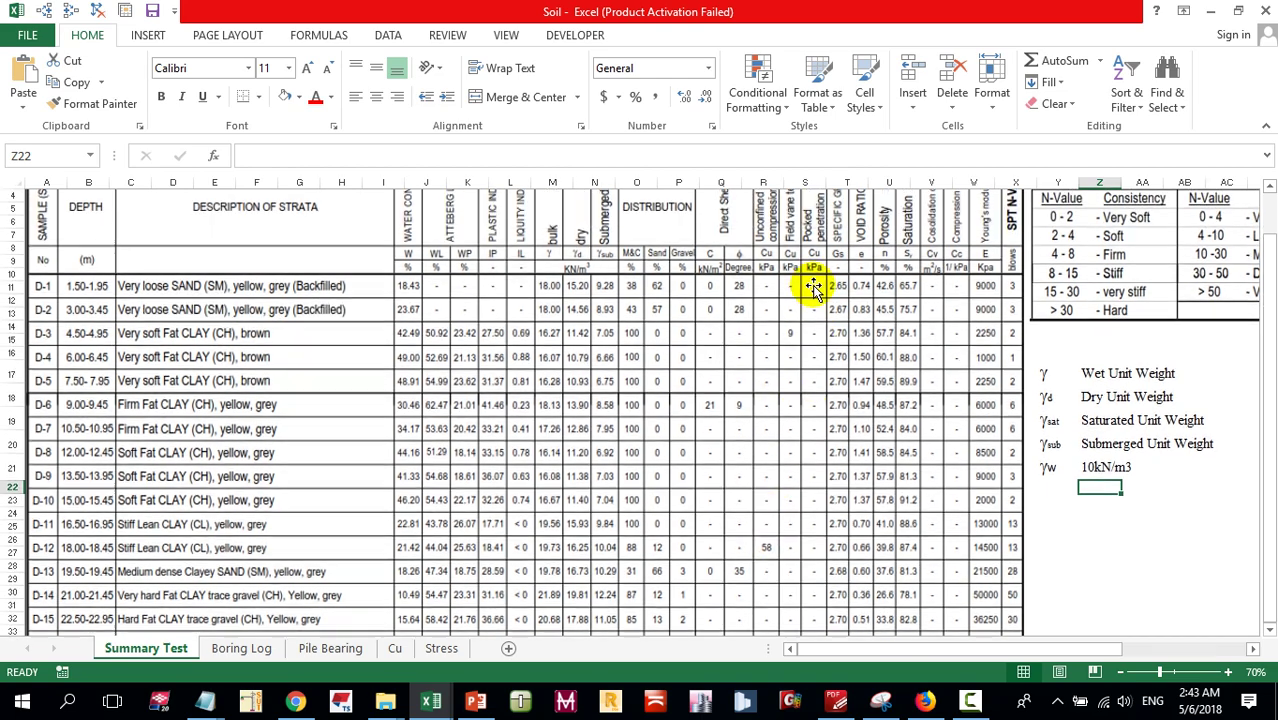
scroll(800, 222, up, 1)
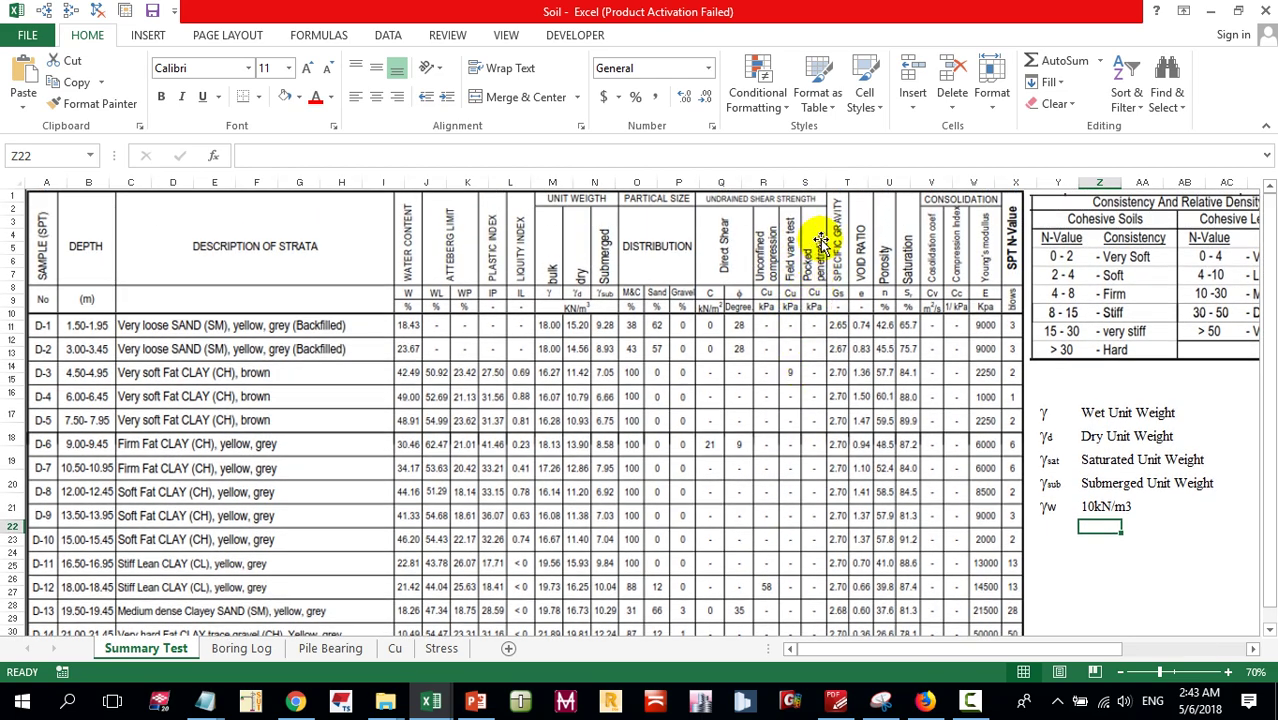
scroll(818, 240, down, 4)
scroll(805, 495, up, 4)
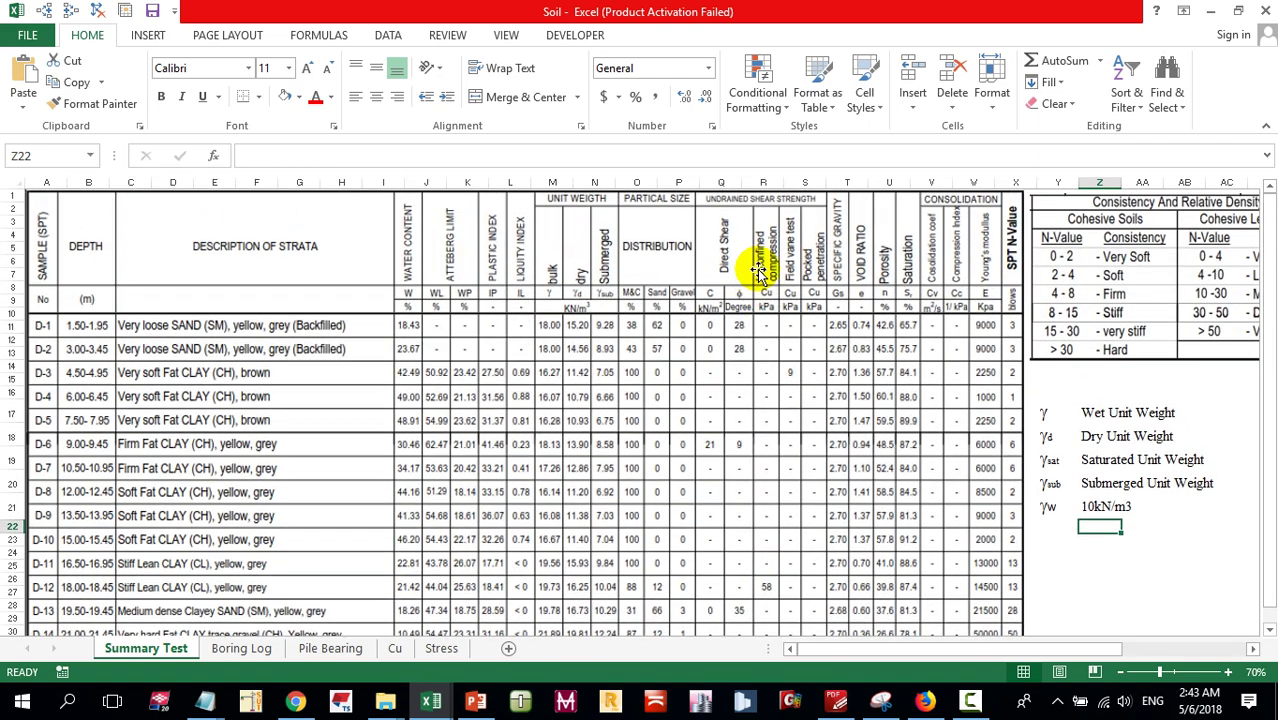
scroll(765, 371, down, 5)
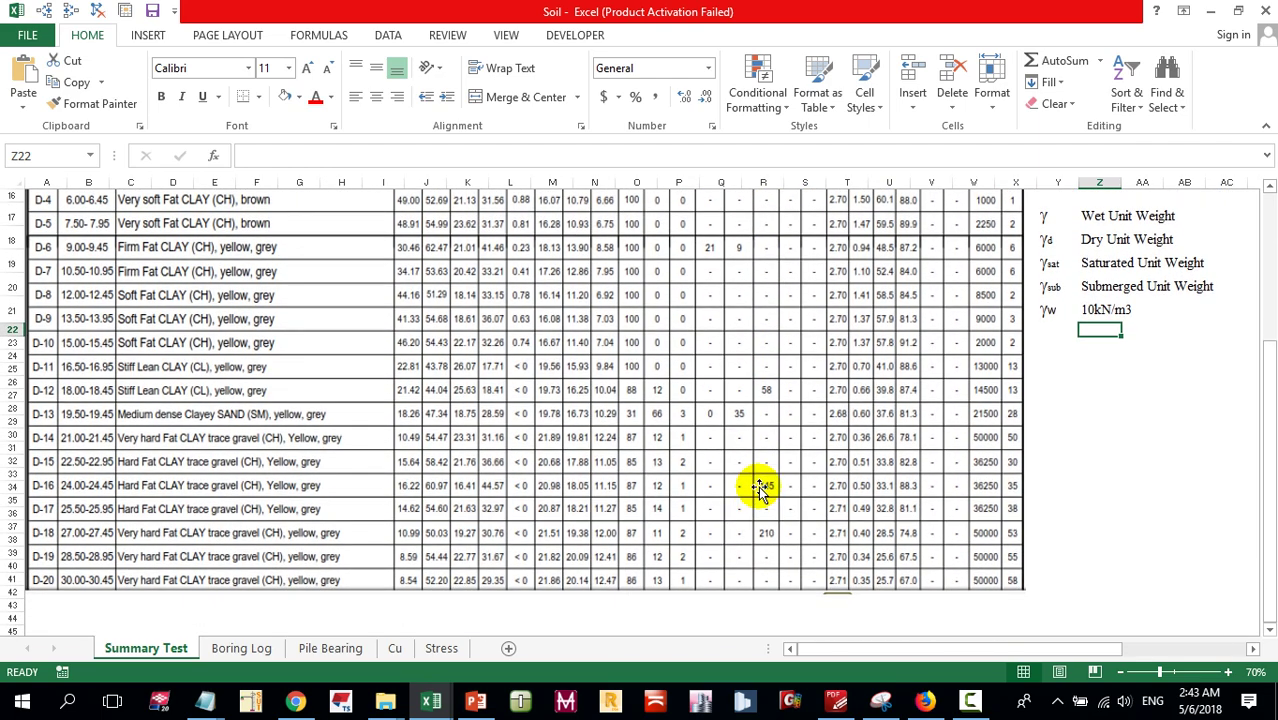
scroll(765, 356, up, 5)
scroll(793, 362, down, 5)
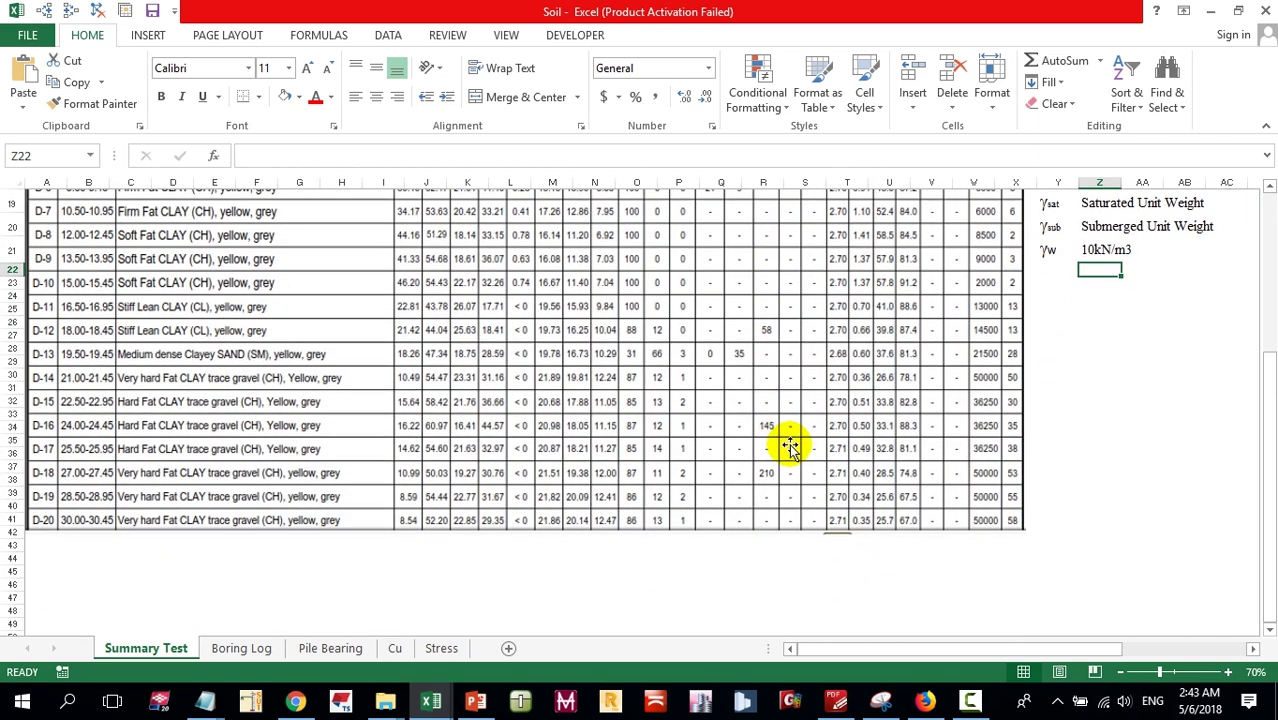
scroll(775, 462, up, 4)
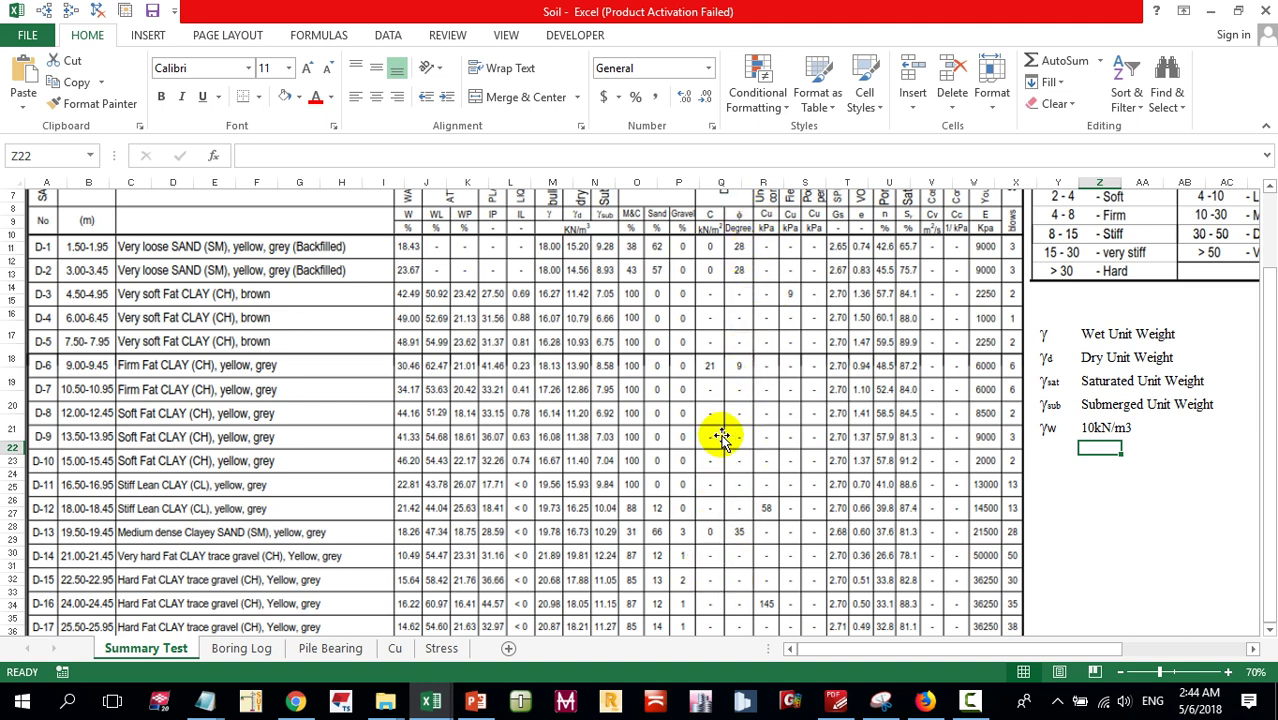
scroll(740, 380, down, 3)
scroll(735, 470, up, 4)
scroll(760, 400, down, 4)
scroll(752, 484, up, 3)
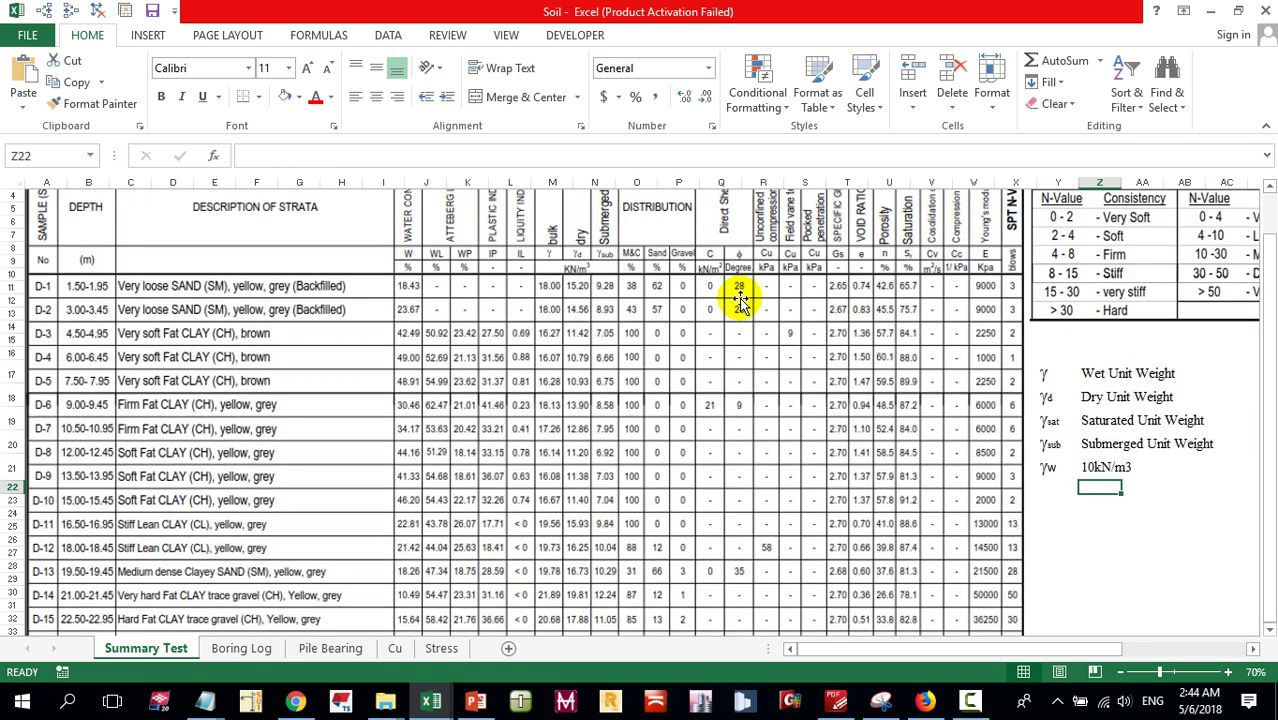
scroll(760, 500, down, 4)
scroll(747, 503, up, 4)
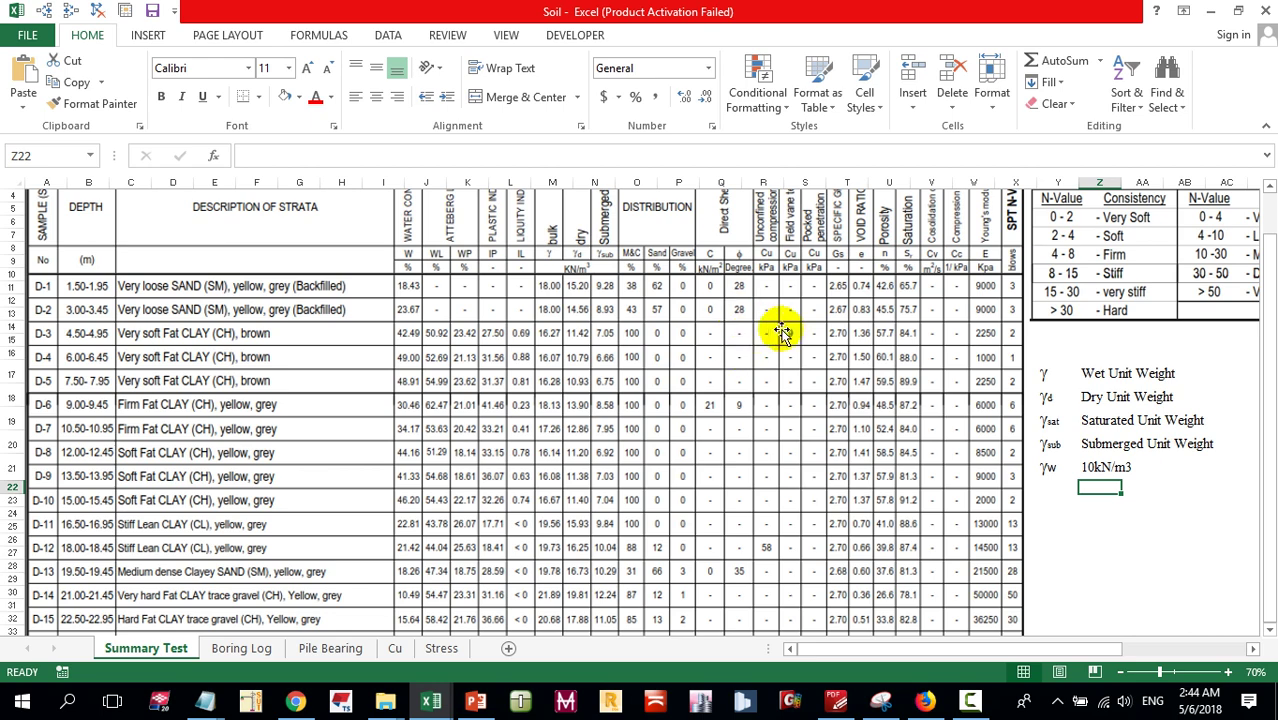
scroll(727, 527, down, 2)
scroll(887, 562, up, 2)
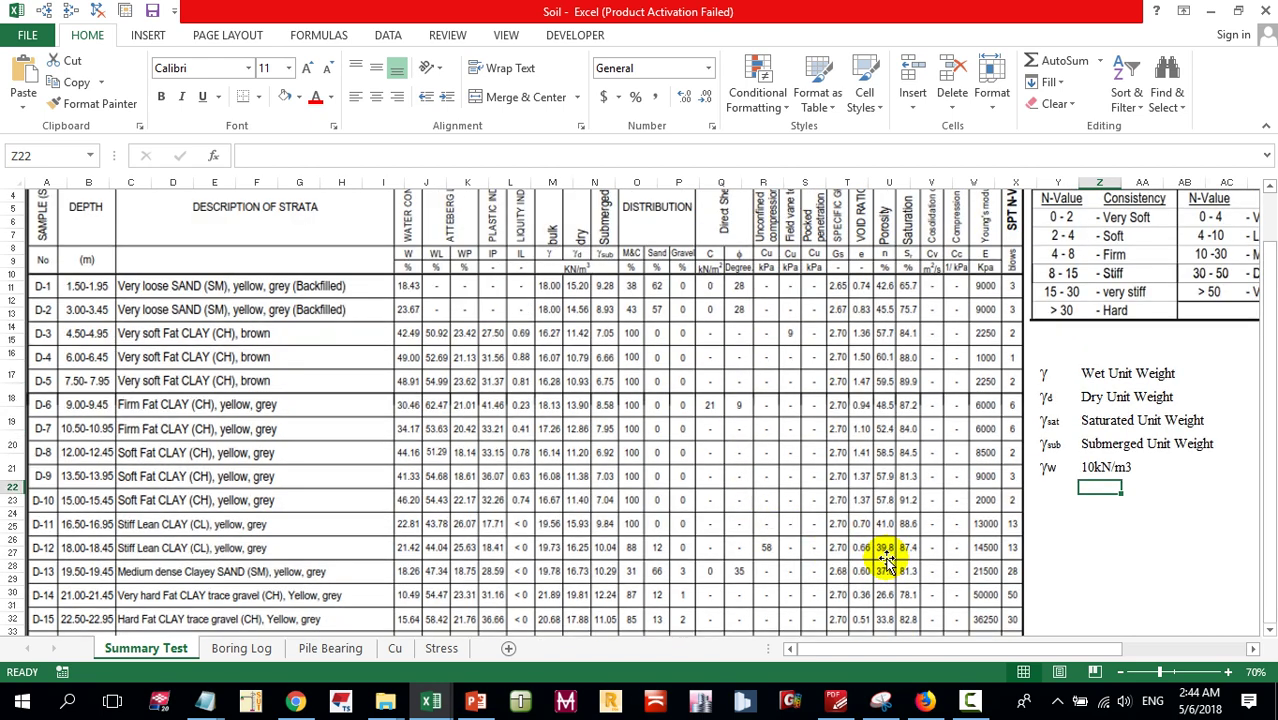
scroll(887, 562, up, 2)
click(970, 700)
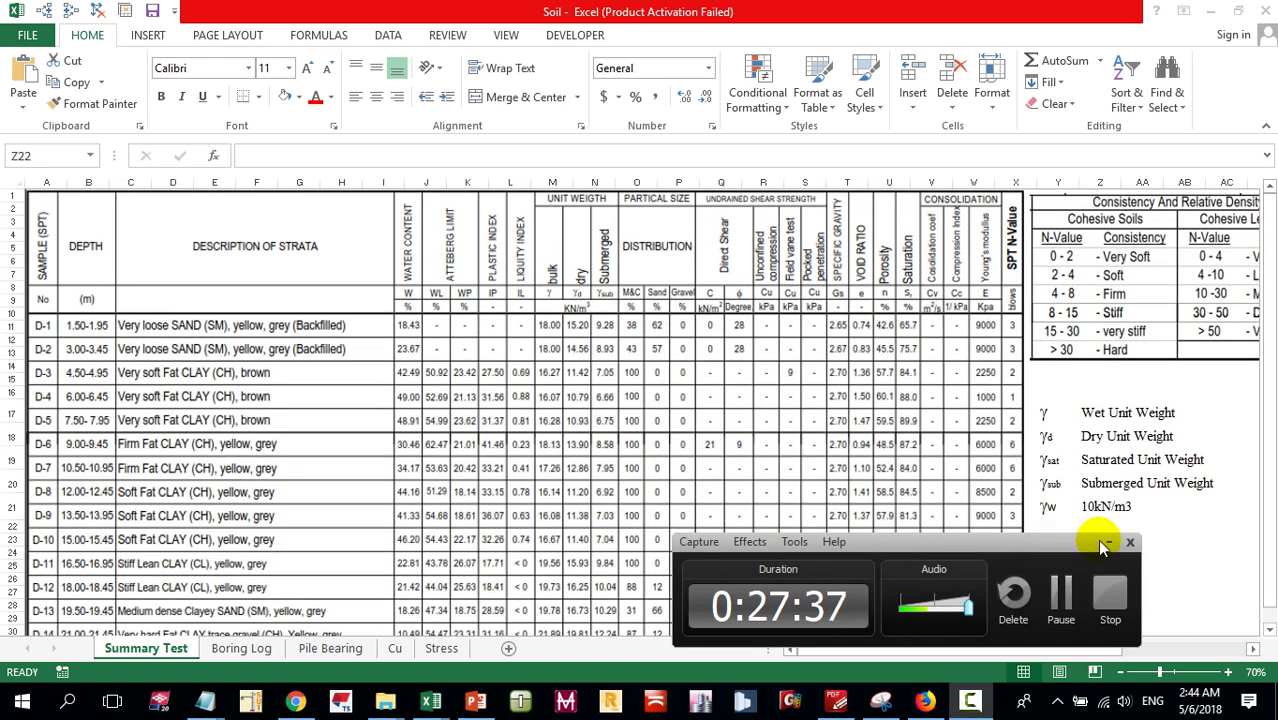
click(1106, 543)
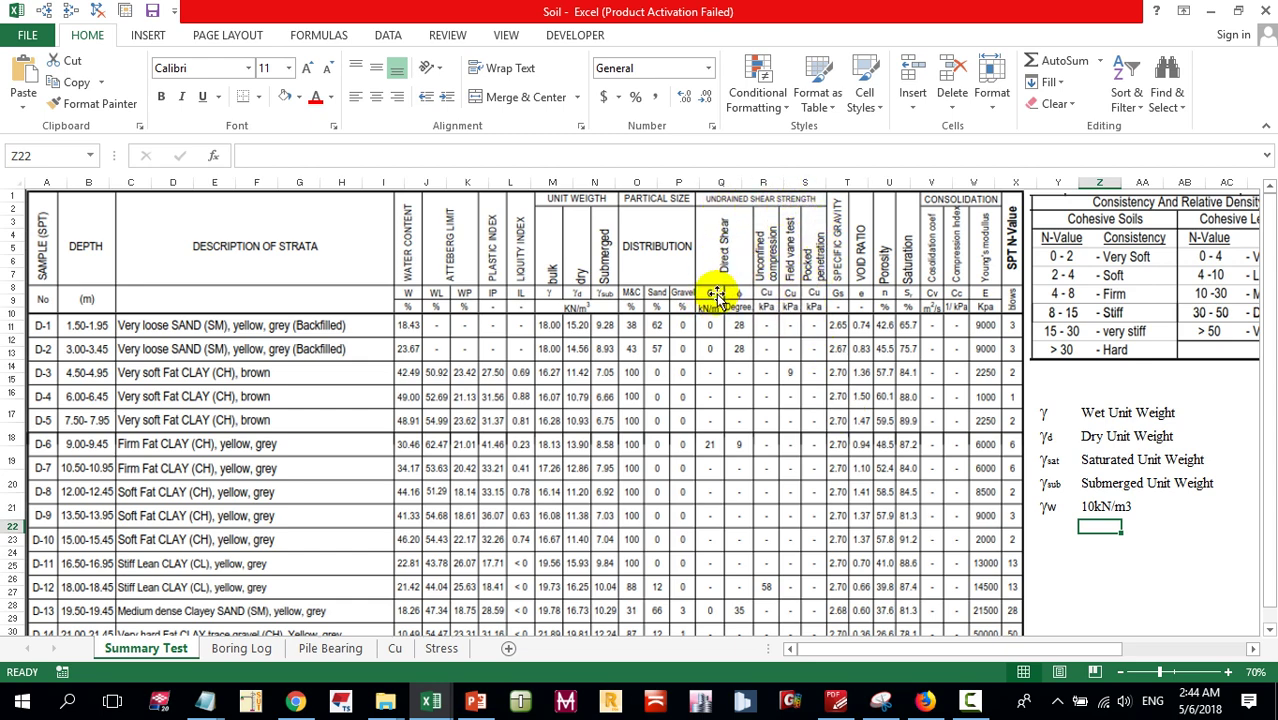
- Examine the Summary Test table's direct shear, specific gravity, void ratio, porosity, saturation, Young's modulus and SPT N-value columns for all samples
scroll(718, 300, down, 1)
scroll(712, 480, down, 5)
scroll(719, 494, up, 6)
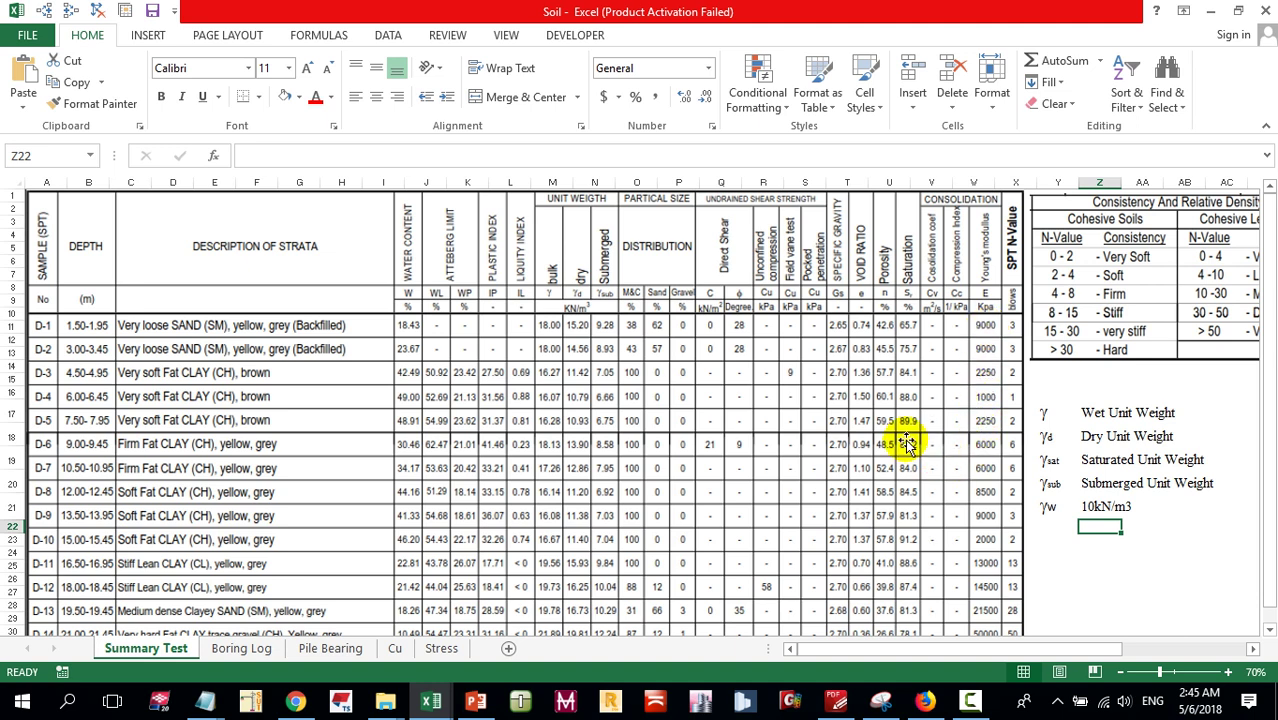
scroll(984, 334, down, 5)
scroll(980, 570, up, 5)
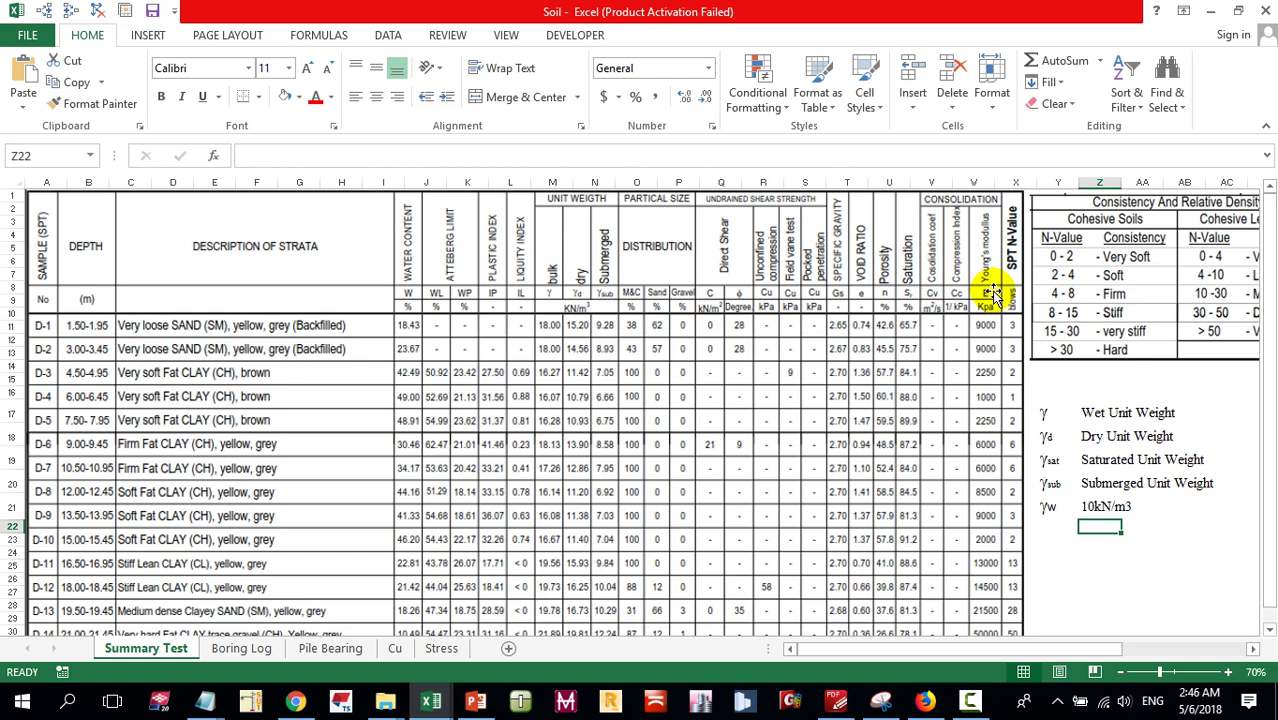
scroll(970, 520, down, 3)
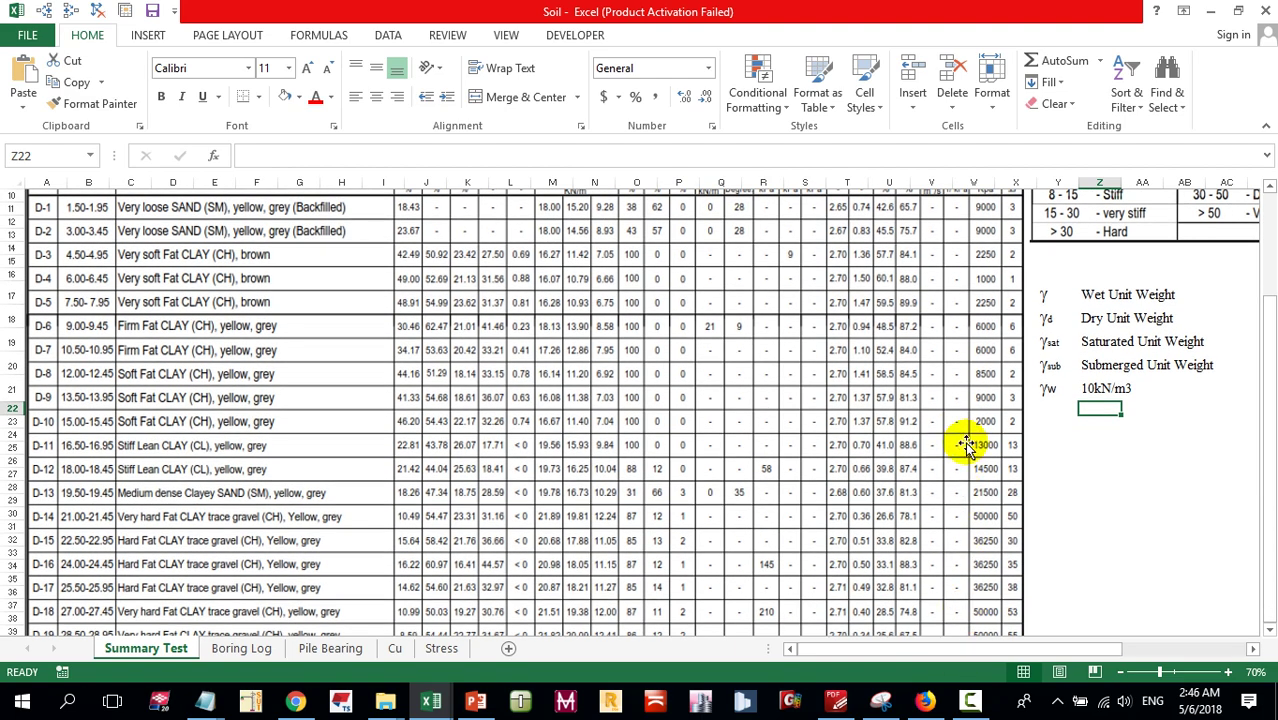
scroll(970, 445, up, 3)
scroll(1015, 320, down, 2)
scroll(1016, 422, down, 4)
scroll(1016, 485, up, 6)
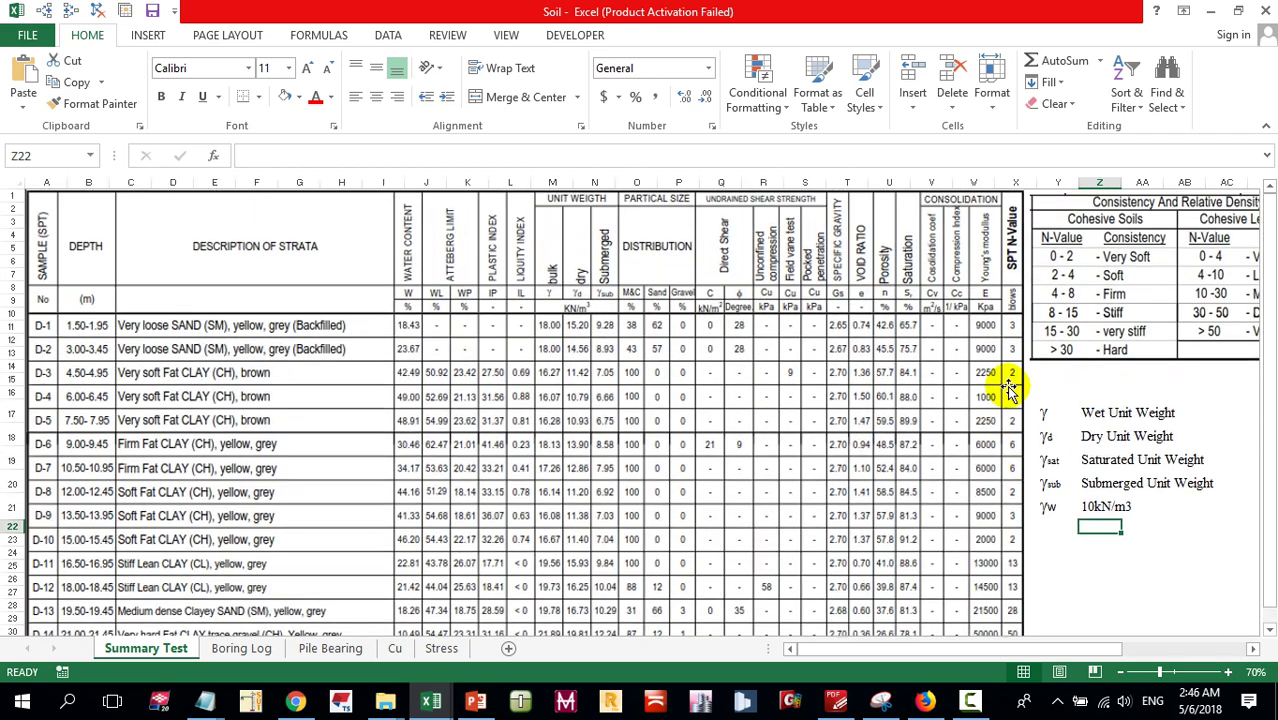
- Open the Boring Log sheet and examine the blow counts and N-value graph over the full borehole depth
click(241, 648)
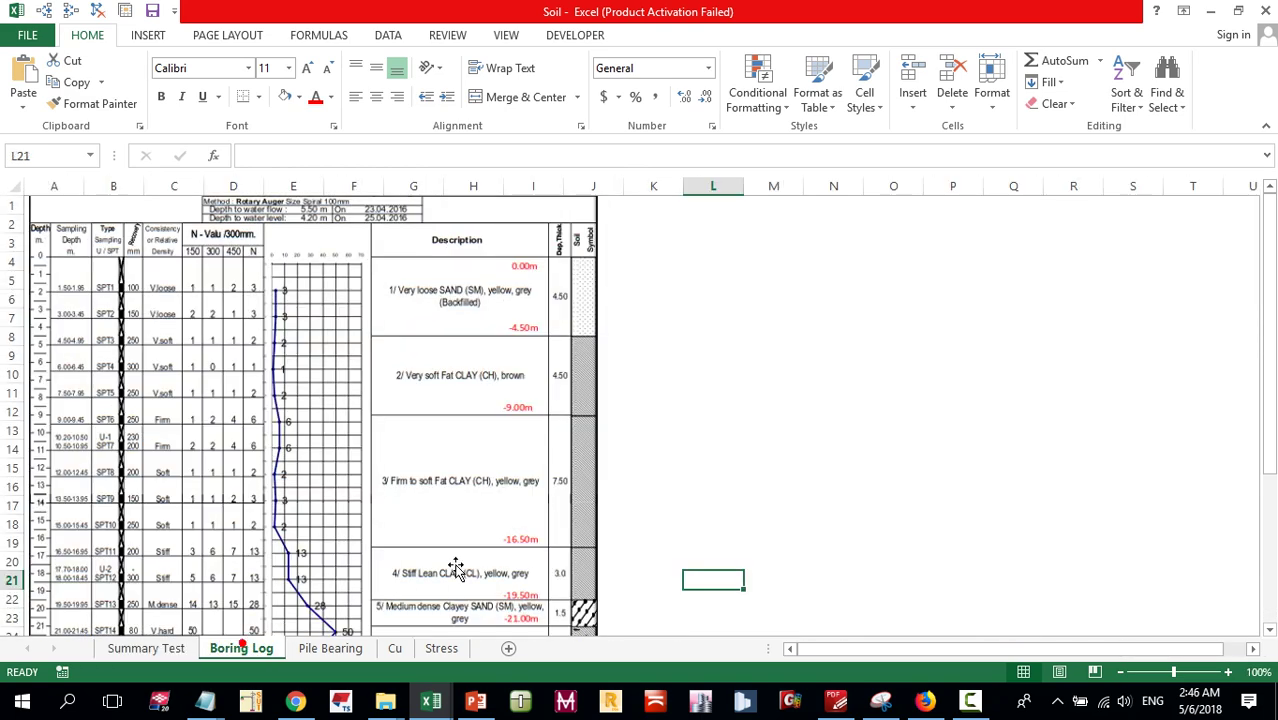
scroll(297, 317, down, 5)
scroll(310, 380, up, 5)
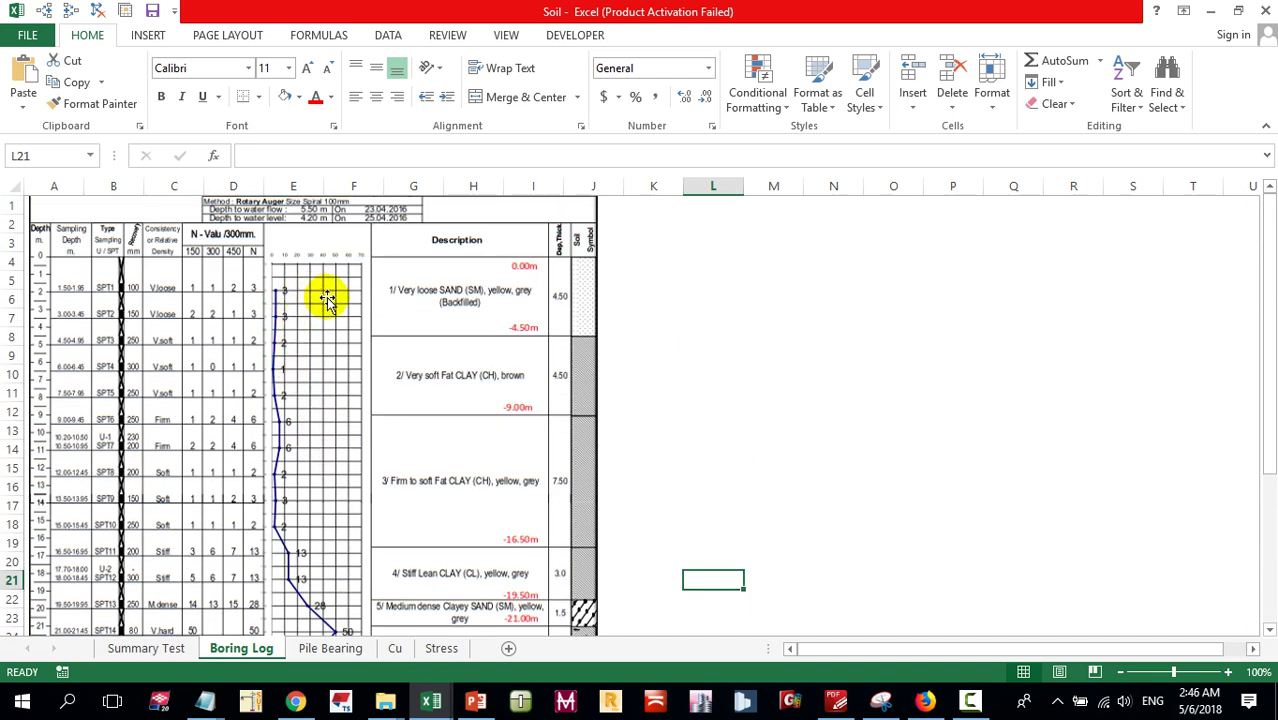
scroll(342, 428, down, 5)
scroll(338, 483, up, 5)
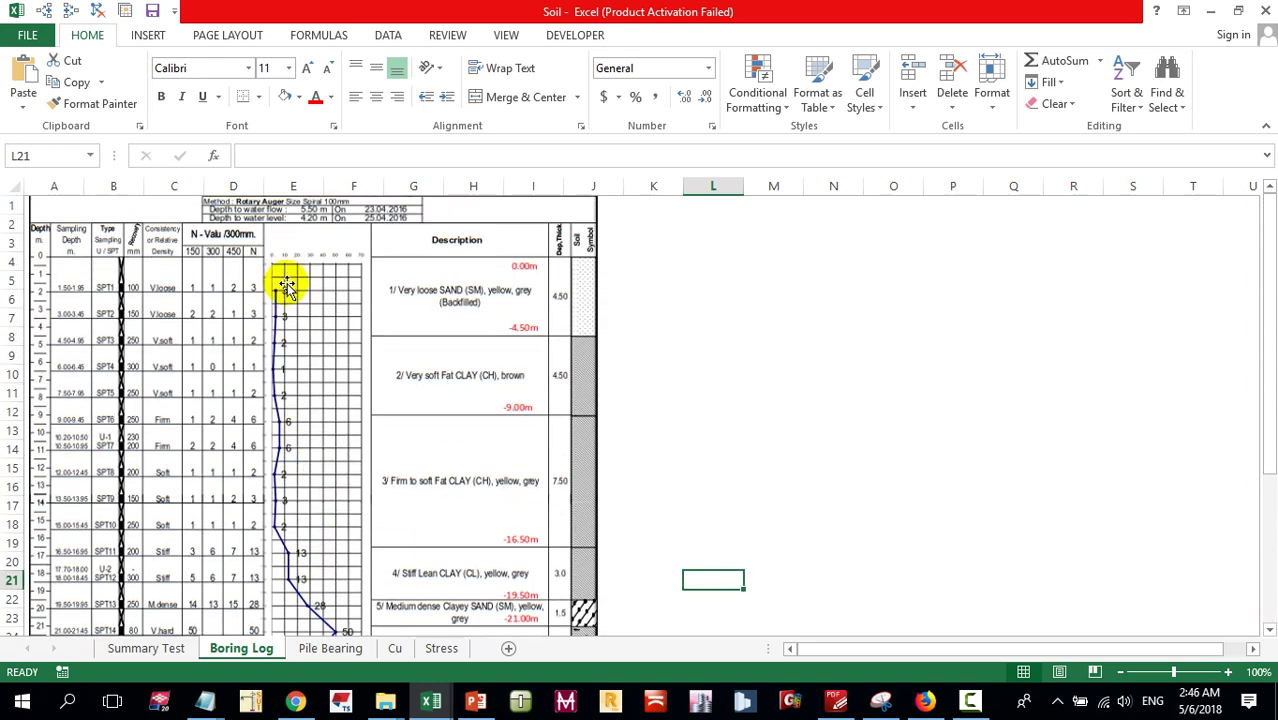
scroll(285, 334, down, 6)
- Compare the Boring Log's N-values with the Summary Test table's consolidation and SPT N-value columns, finishing on the Summary Test sheet
click(150, 648)
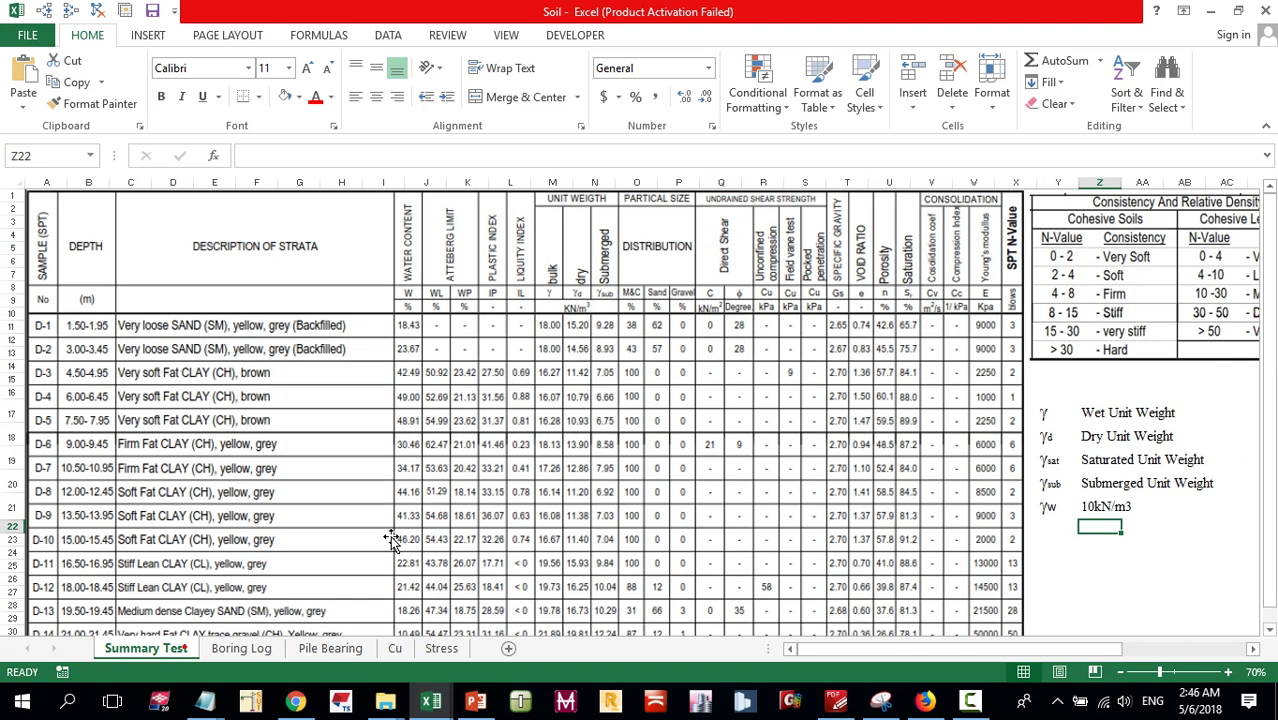
click(245, 649)
scroll(340, 470, up, 4)
scroll(298, 383, down, 6)
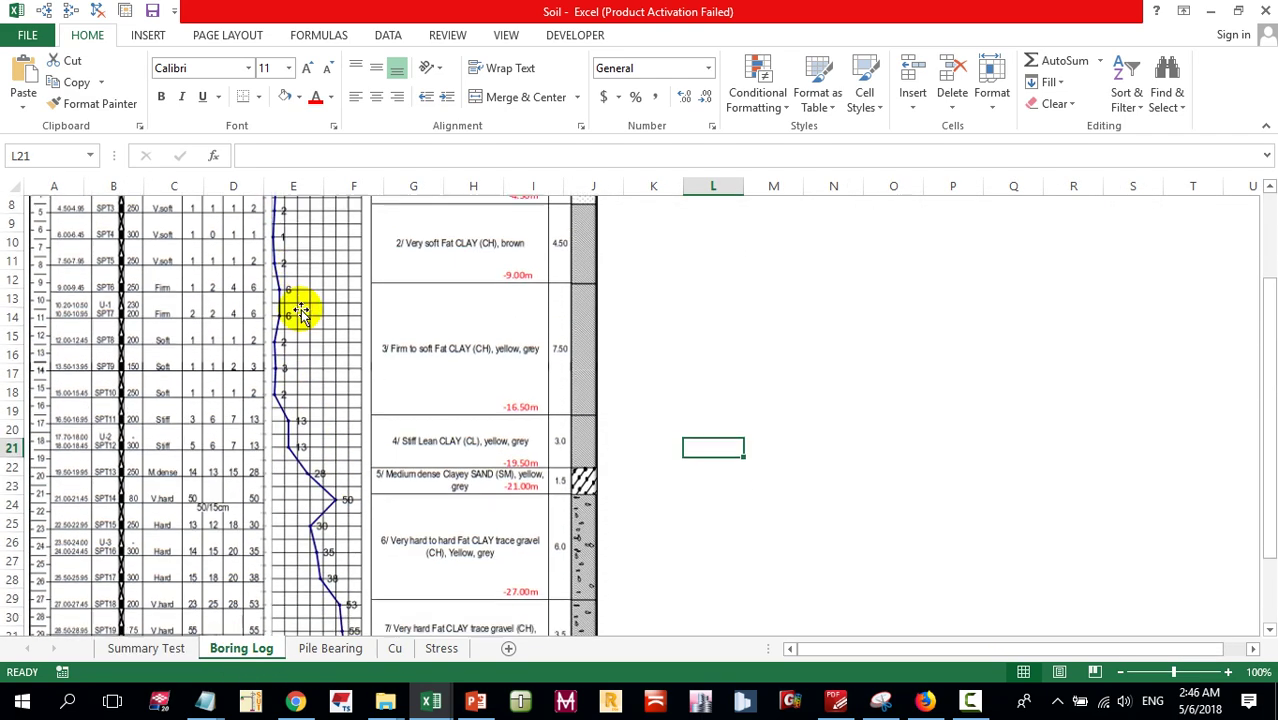
click(182, 646)
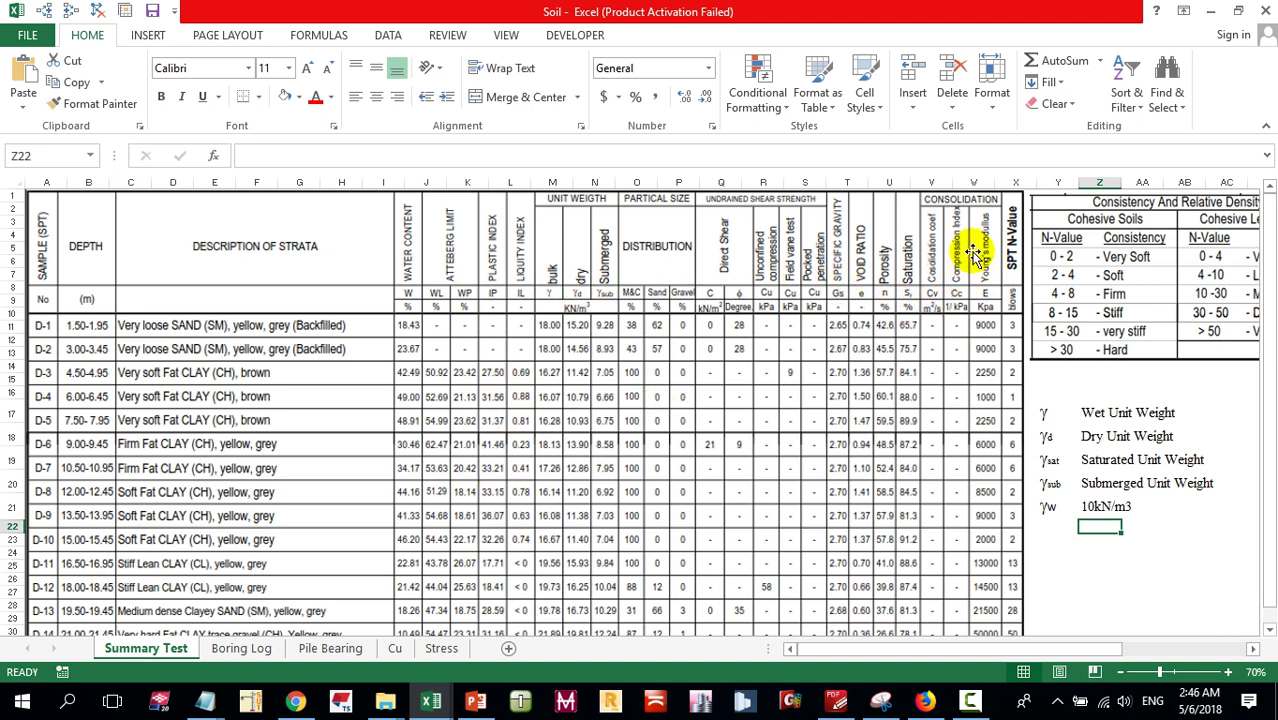
click(241, 648)
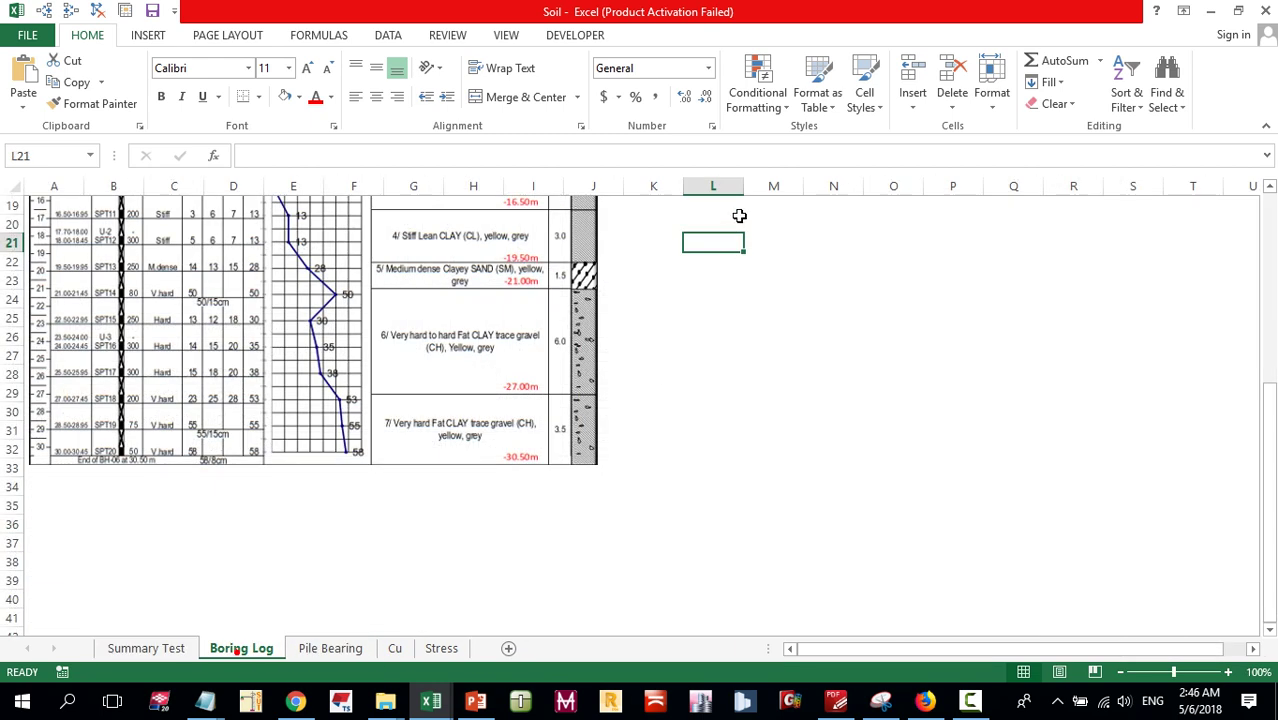
click(146, 646)
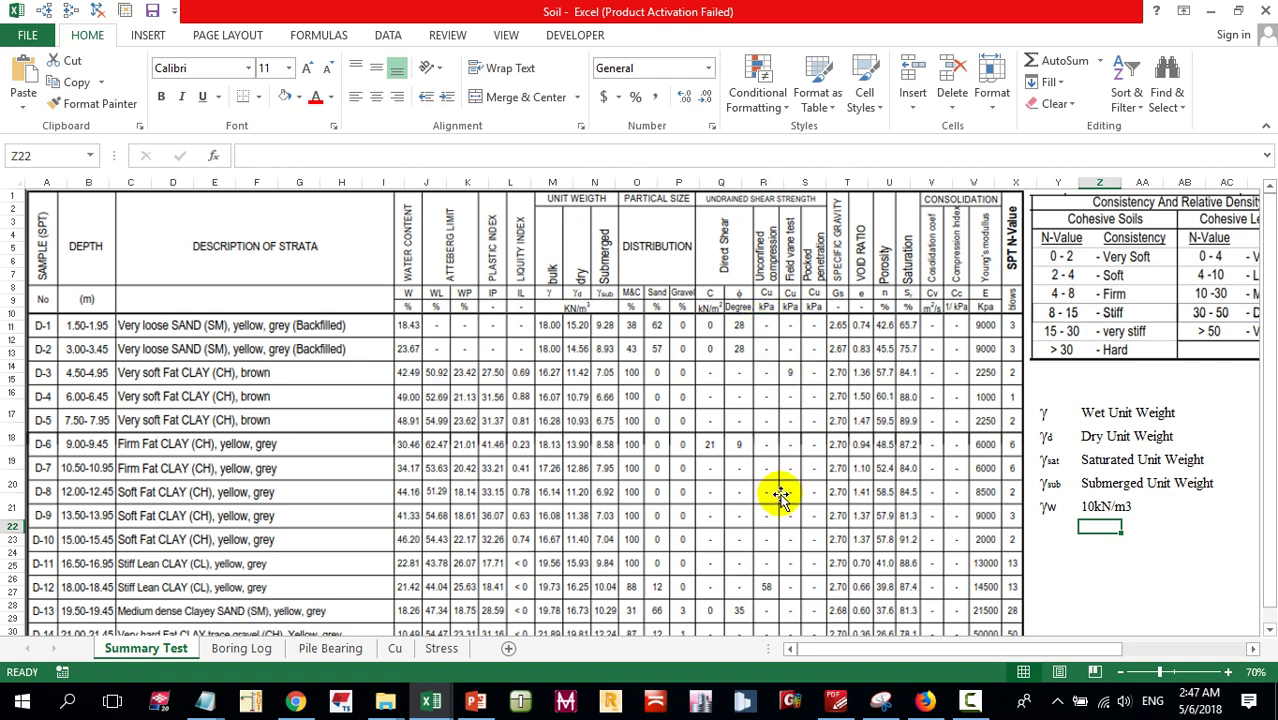
- Review the unconfined compression, field vane and pocket penetration Cu columns of the Summary Test table for the clay samples
click(762, 520)
scroll(762, 520, down, 3)
click(1080, 415)
scroll(1068, 484, up, 3)
scroll(1068, 484, up, 2)
click(776, 300)
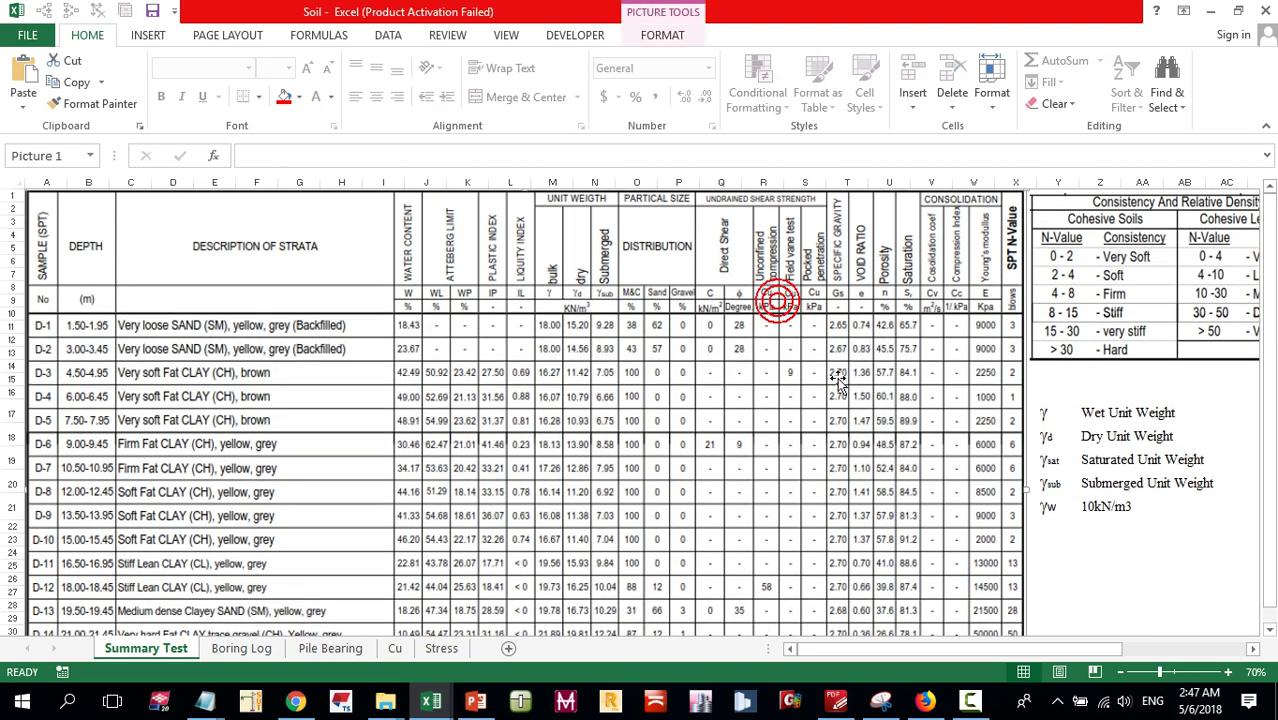
click(1060, 430)
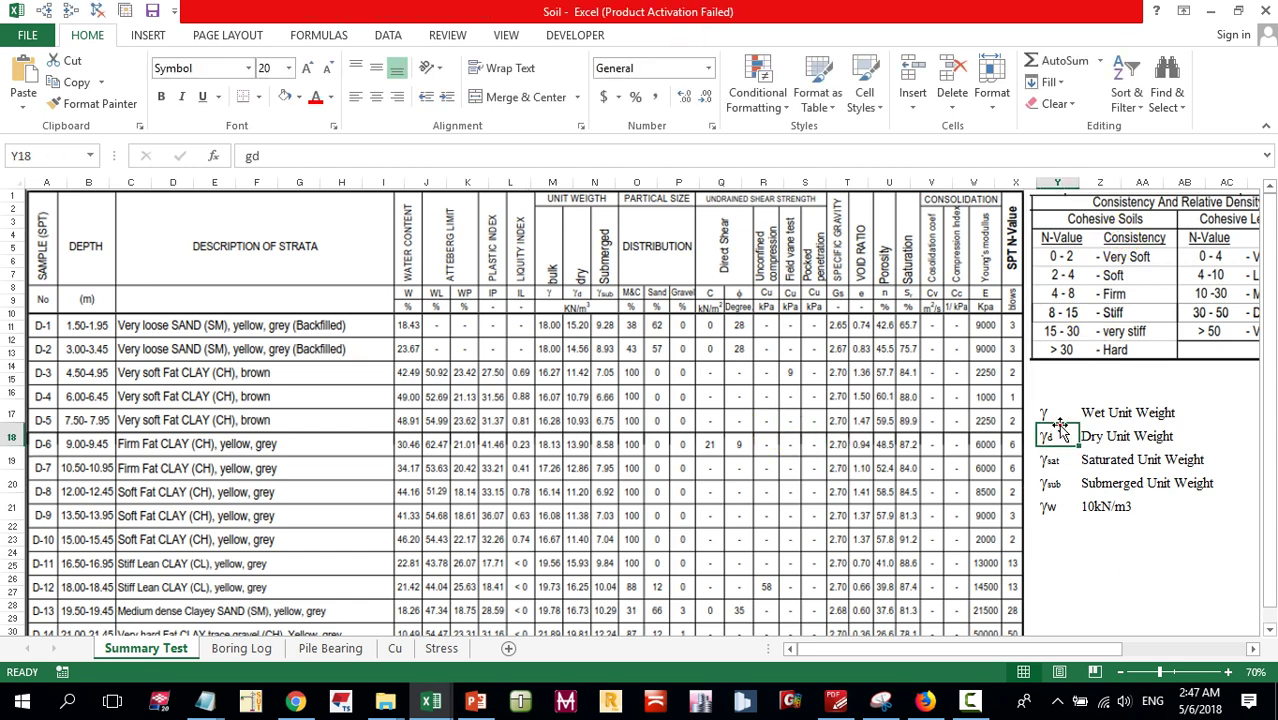
click(1040, 537)
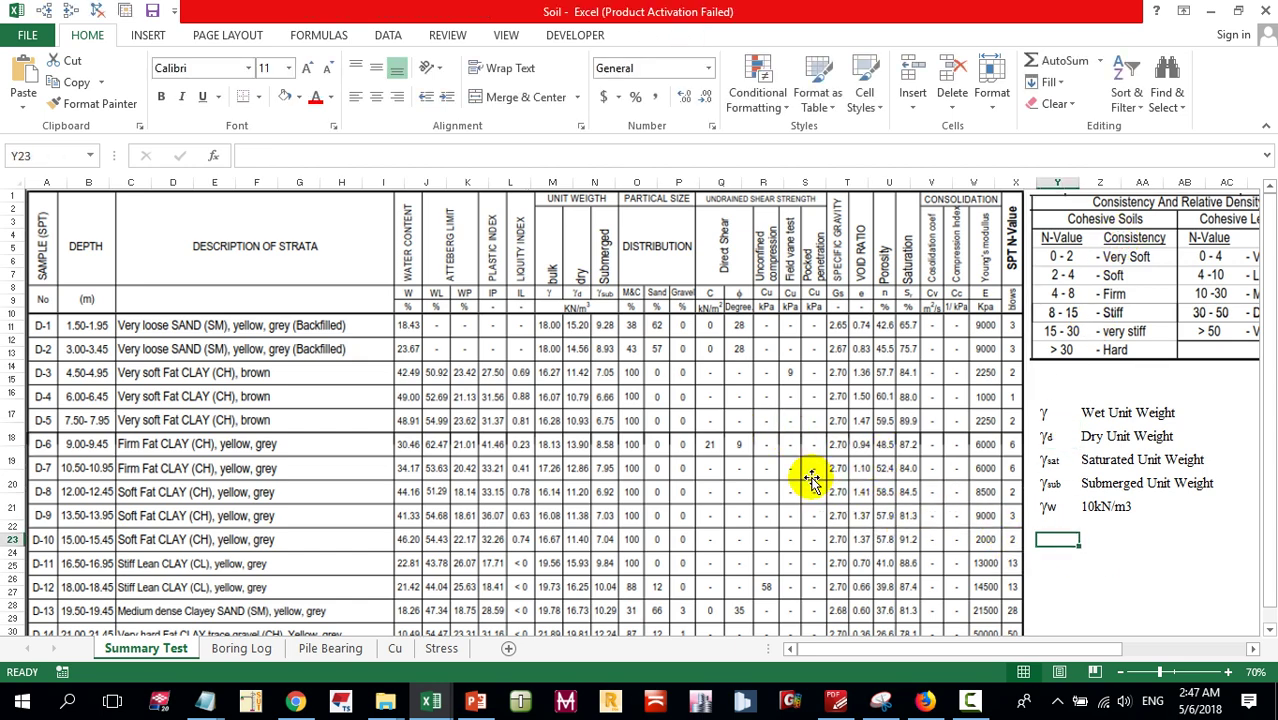
scroll(812, 480, down, 1)
scroll(773, 285, up, 1)
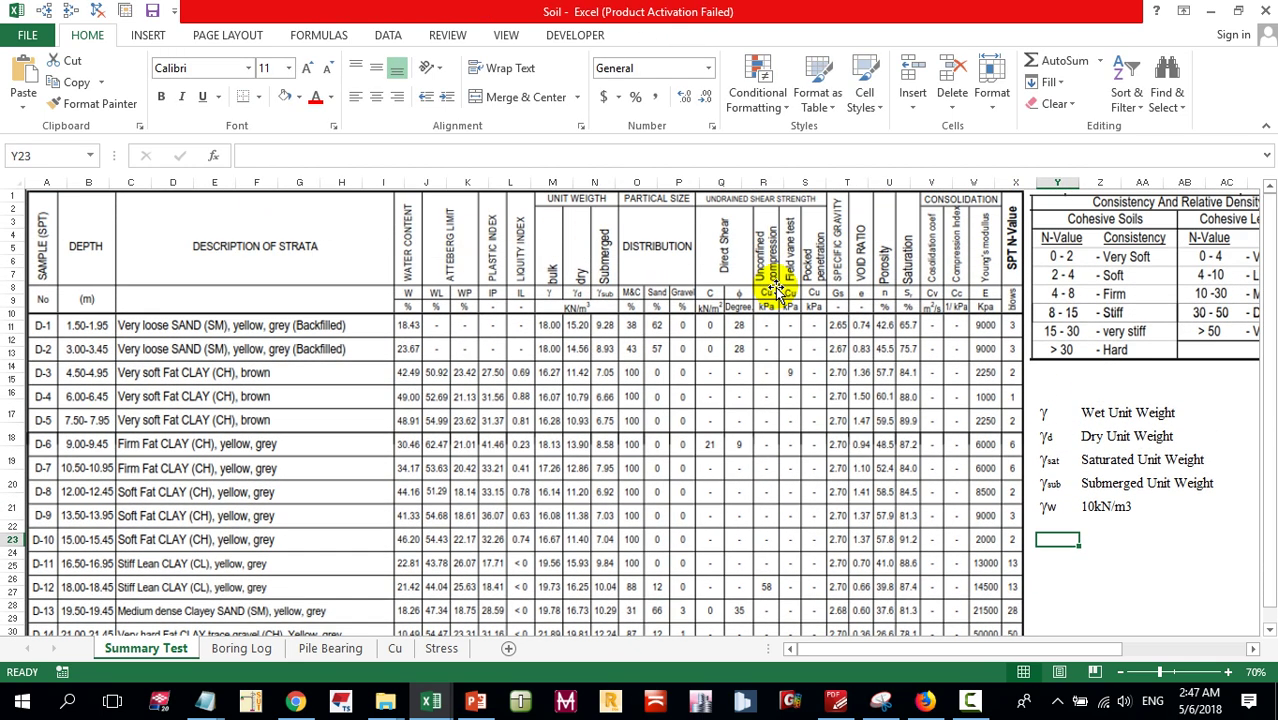
click(656, 371)
click(1076, 530)
drag(797, 349, 1110, 533)
click(1098, 541)
drag(742, 370, 1244, 559)
click(1238, 565)
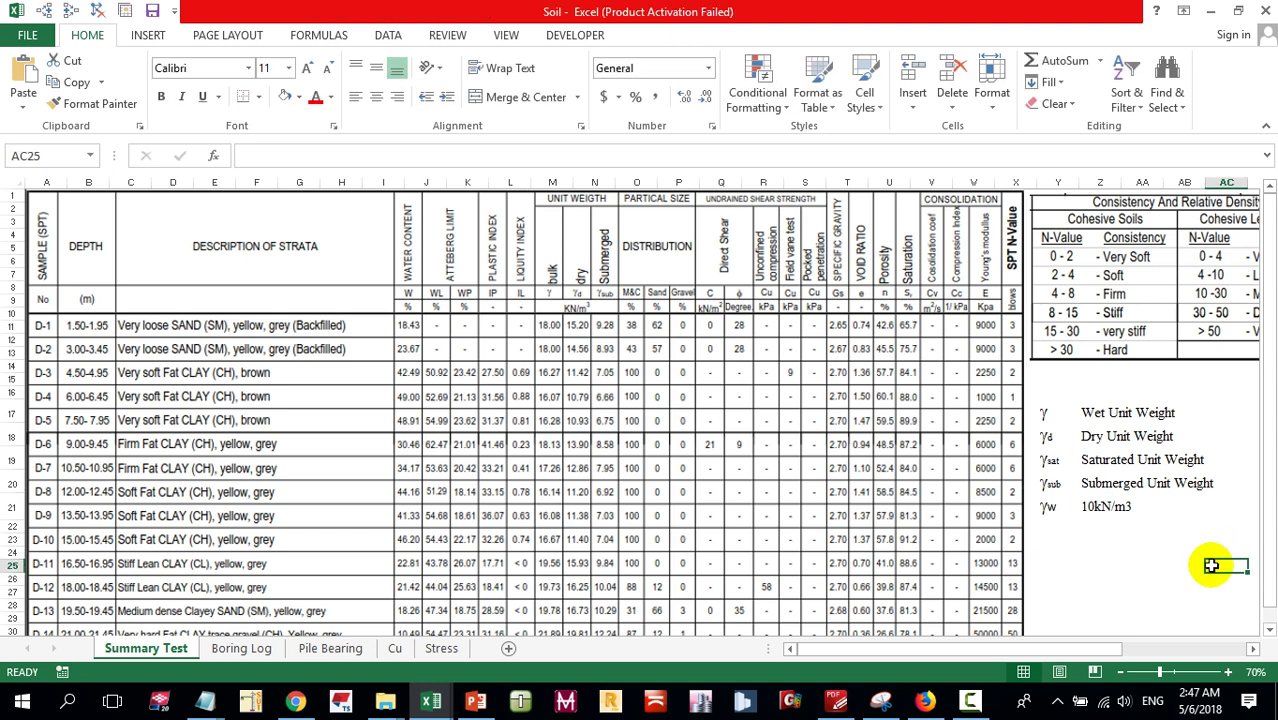
drag(770, 362, 1125, 560)
click(1118, 566)
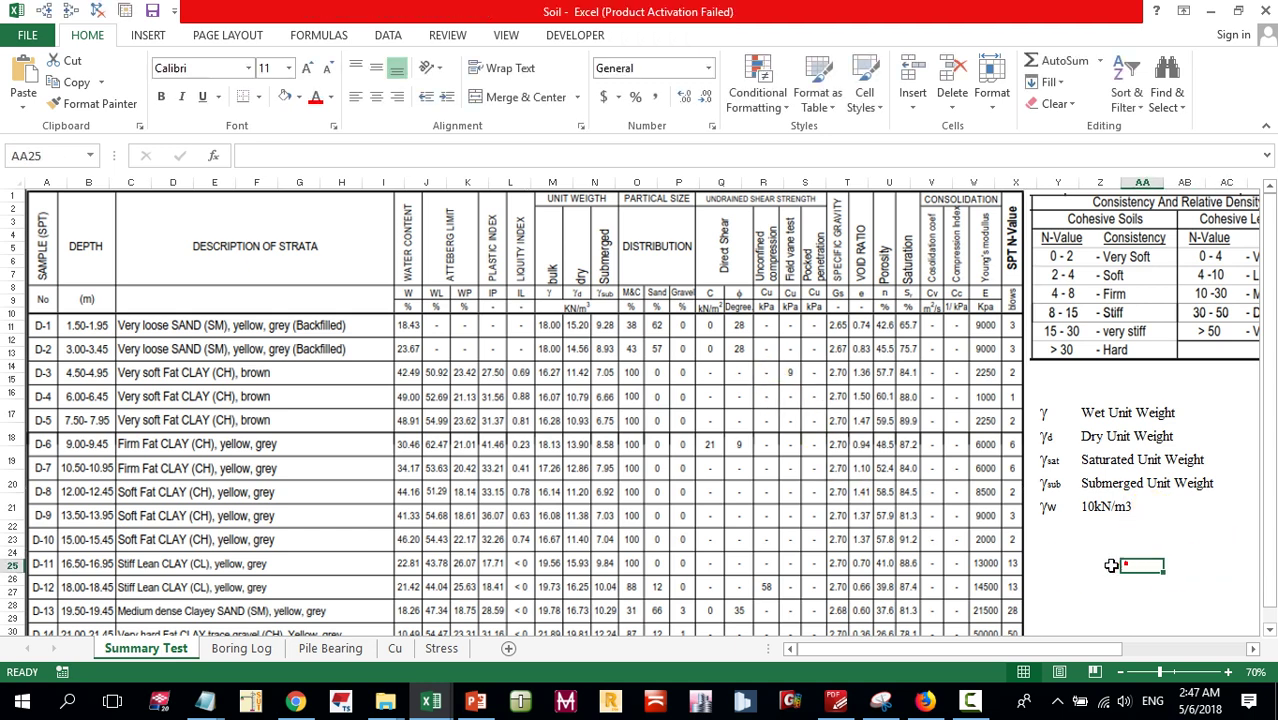
drag(779, 374, 755, 333)
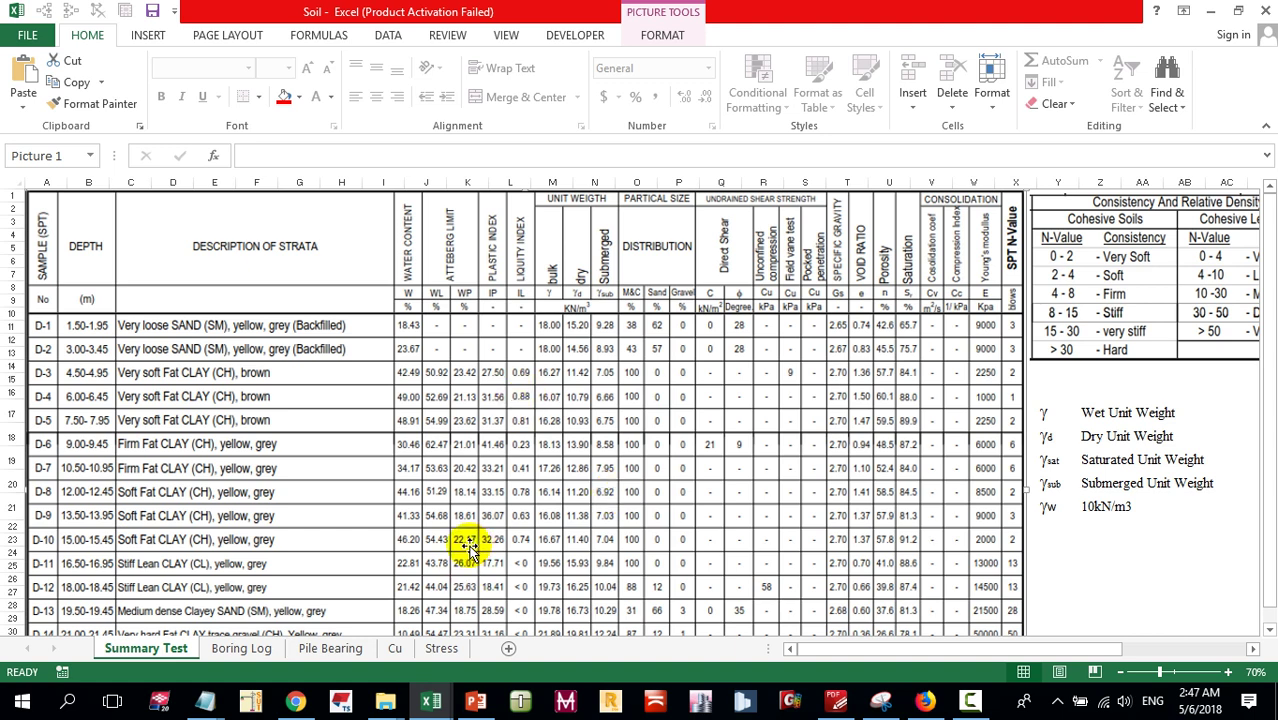
- Return to the Boring Log sheet and examine the sampling depths, consistency and soil layer descriptions down the borehole
click(254, 651)
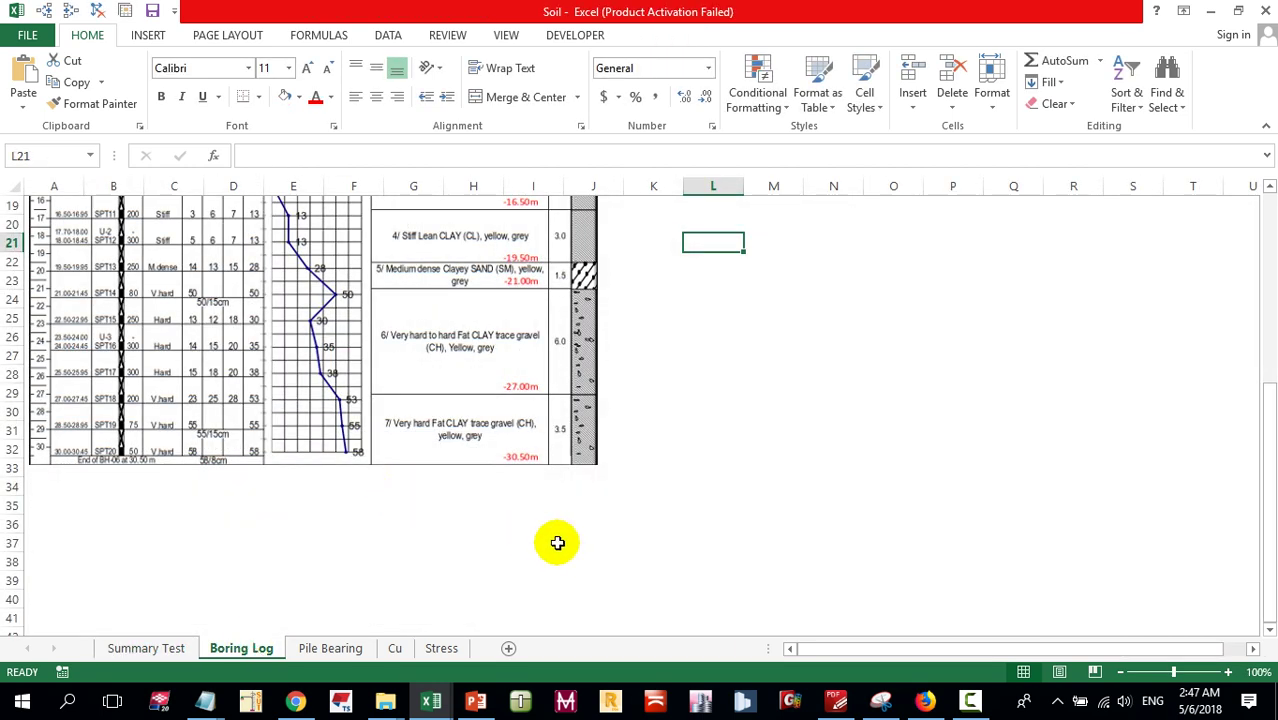
scroll(431, 590, up, 6)
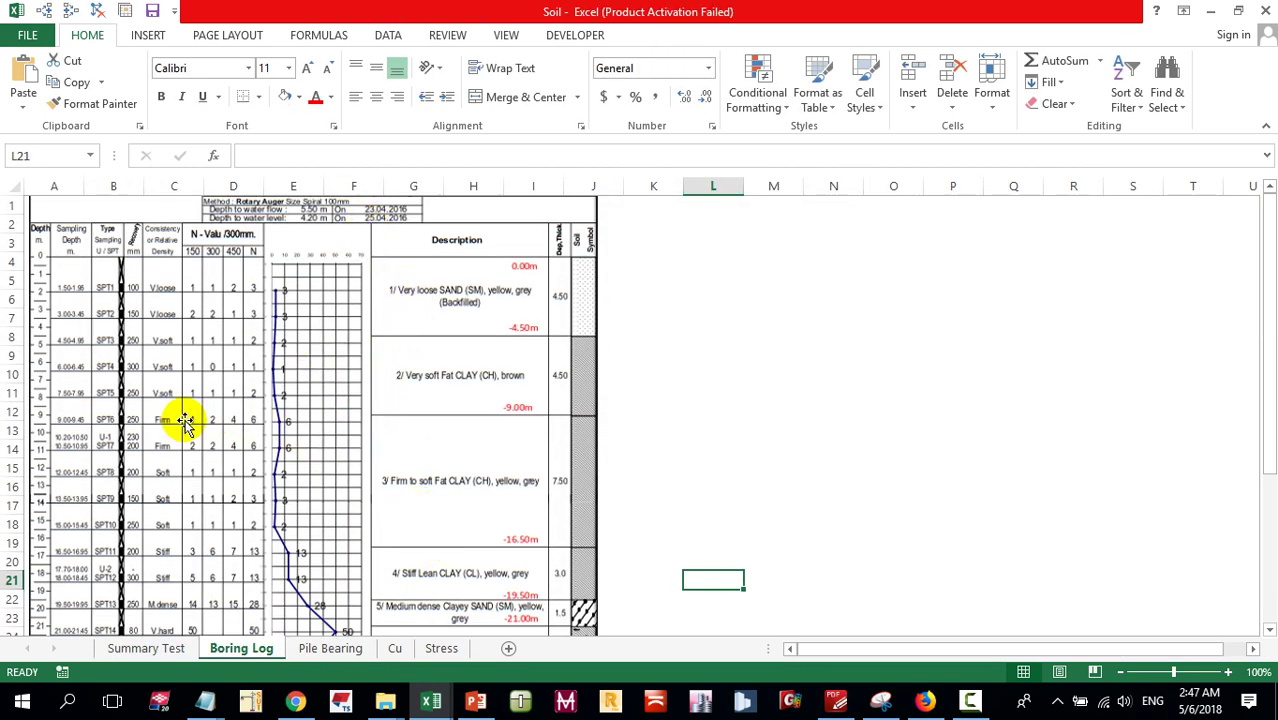
scroll(357, 422, down, 6)
scroll(340, 437, up, 6)
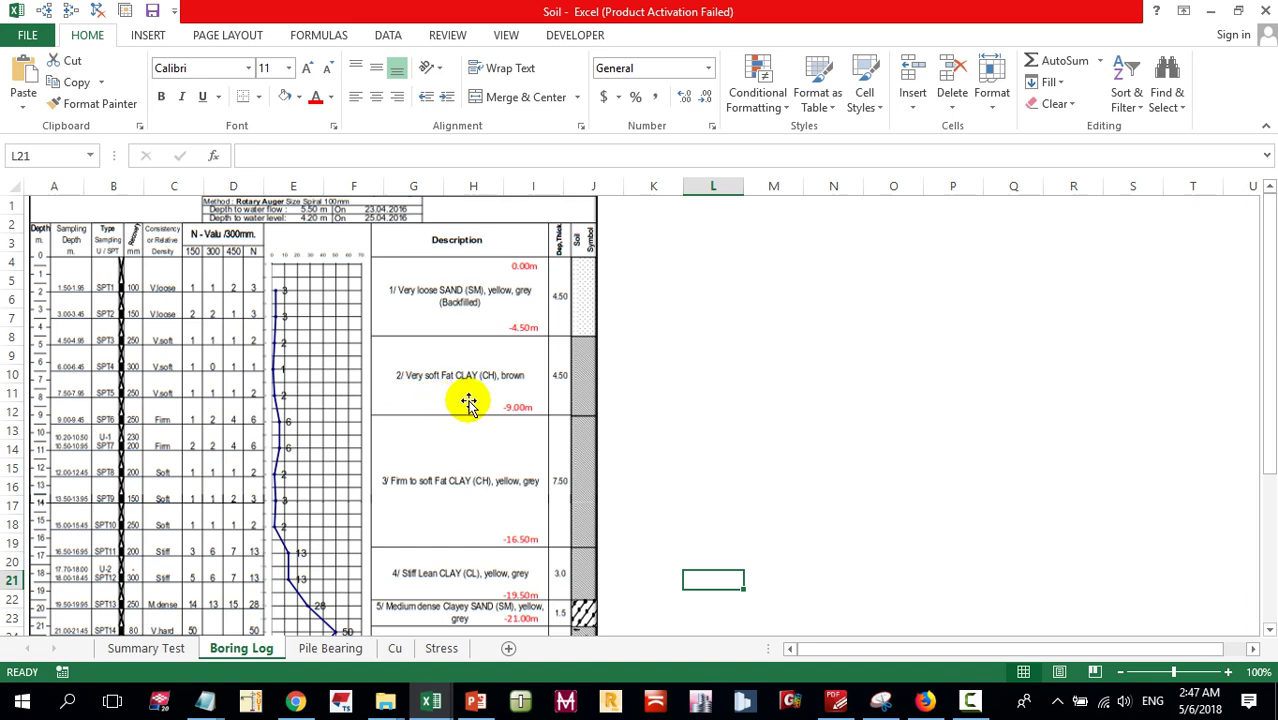
scroll(593, 451, down, 5)
scroll(342, 458, up, 5)
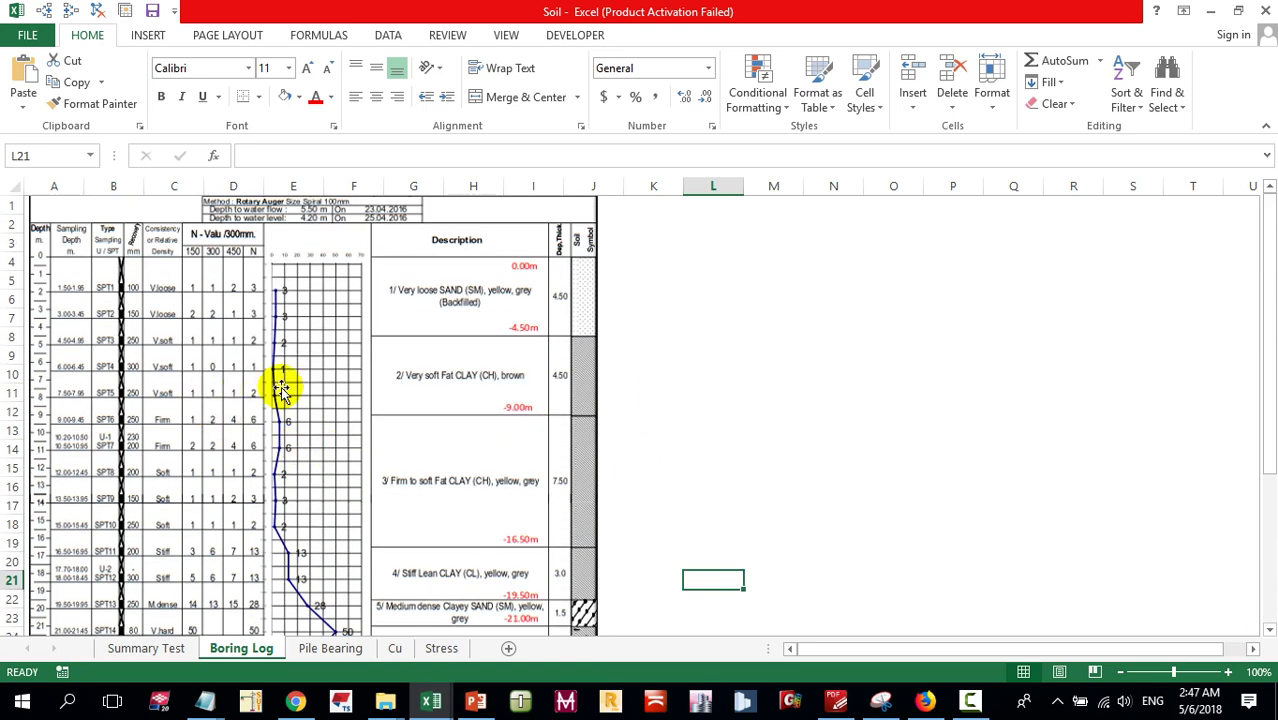
scroll(57, 314, down, 5)
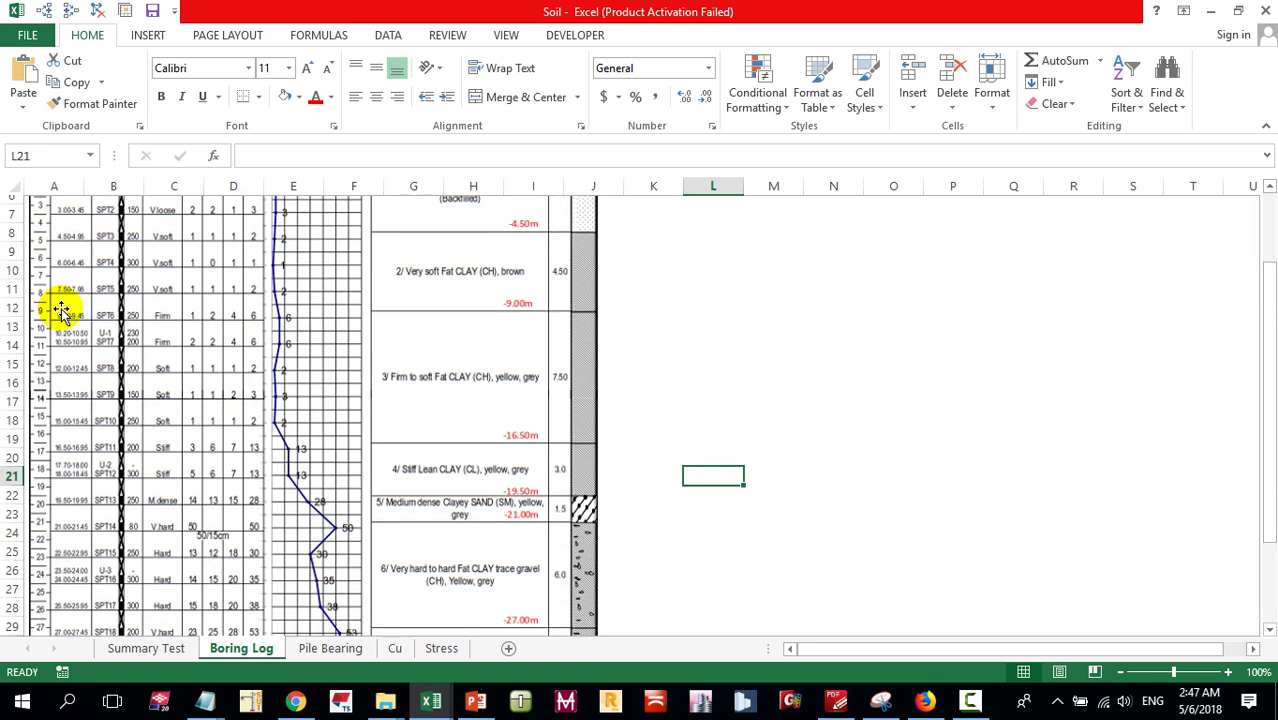
scroll(90, 312, up, 5)
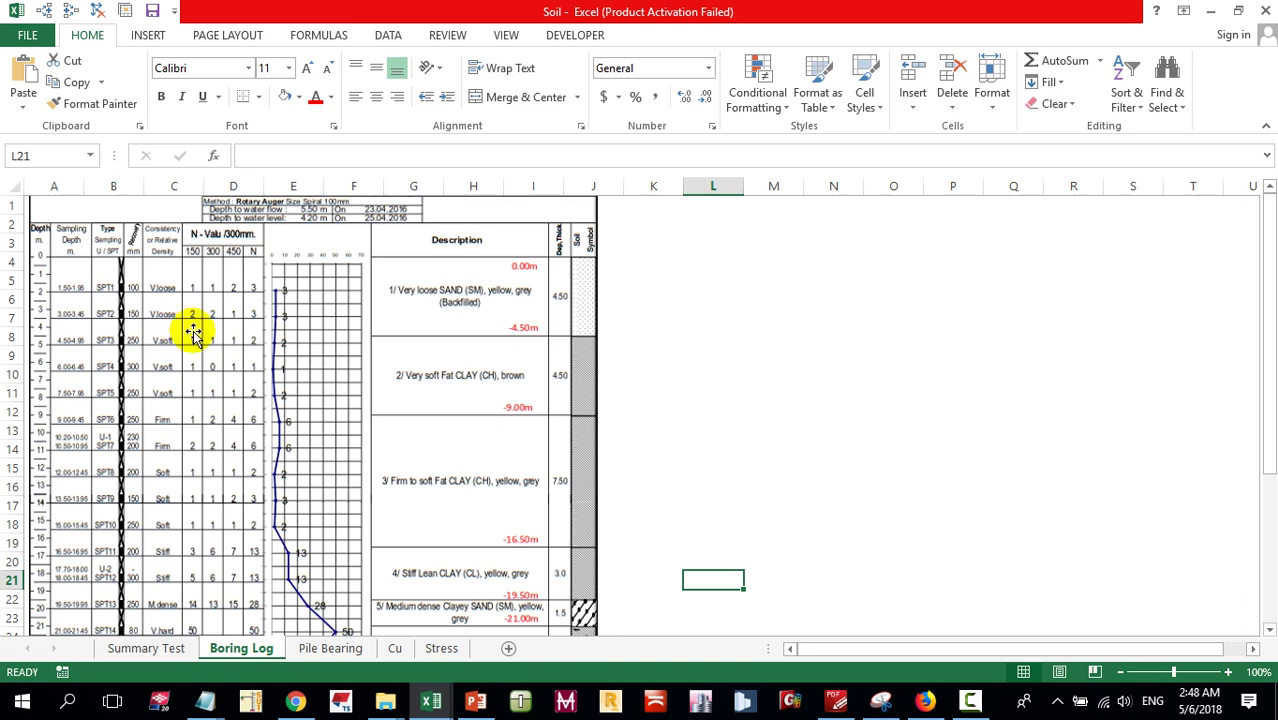
- Trace the Boring Log's N-value graph beside the soil layers from the surface to the borehole's end, checking each layer's blow counts
scroll(196, 310, down, 1)
scroll(205, 342, up, 1)
scroll(228, 285, down, 1)
scroll(297, 349, down, 1)
scroll(322, 394, down, 3)
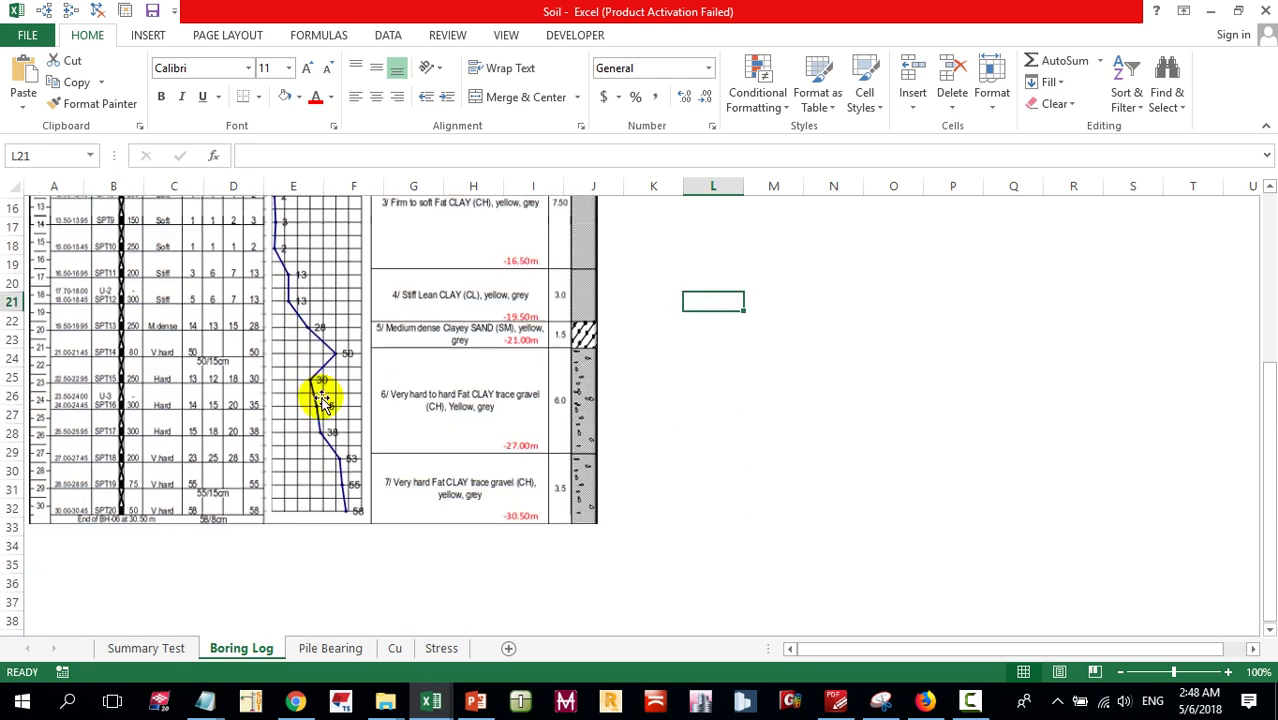
scroll(262, 272, up, 3)
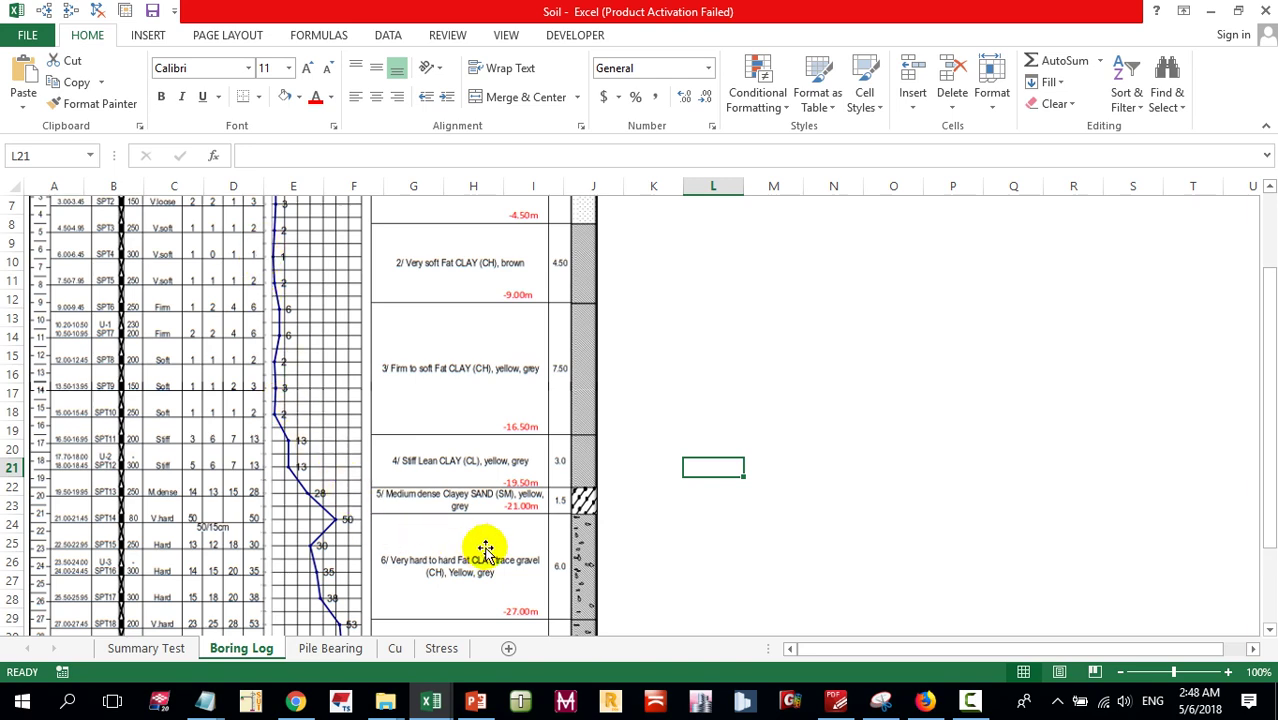
scroll(325, 403, up, 2)
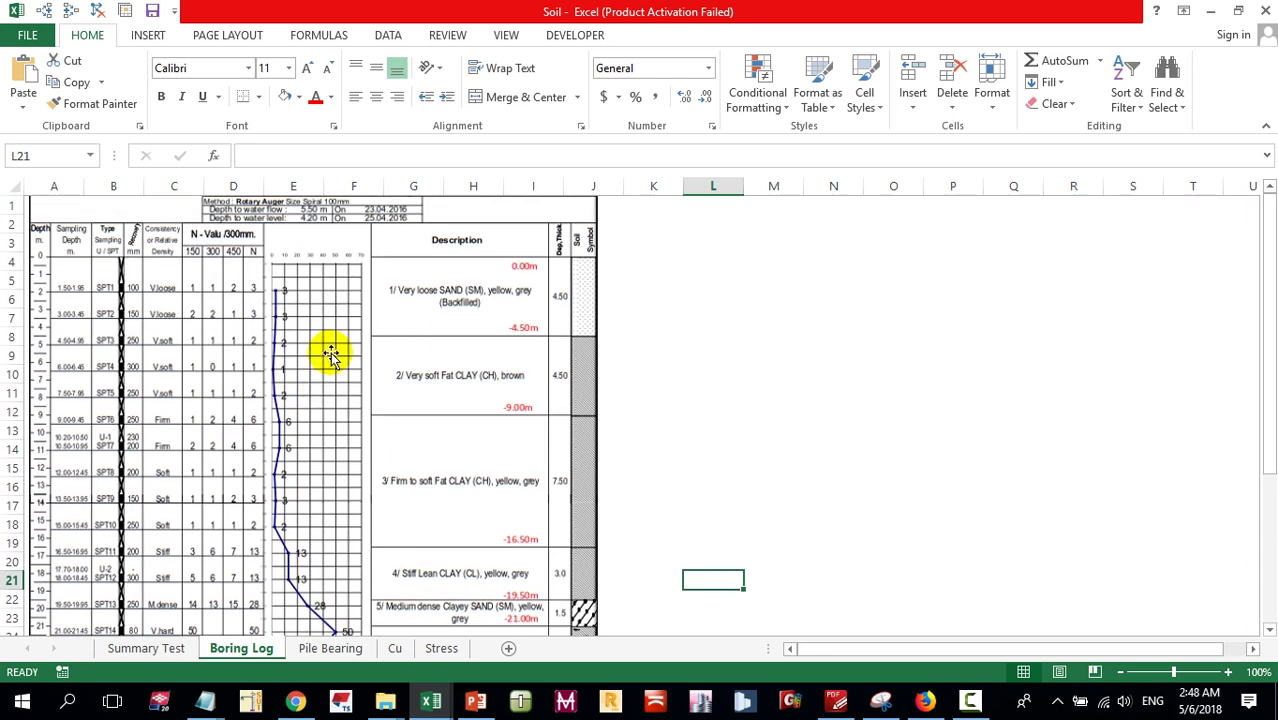
scroll(300, 345, down, 5)
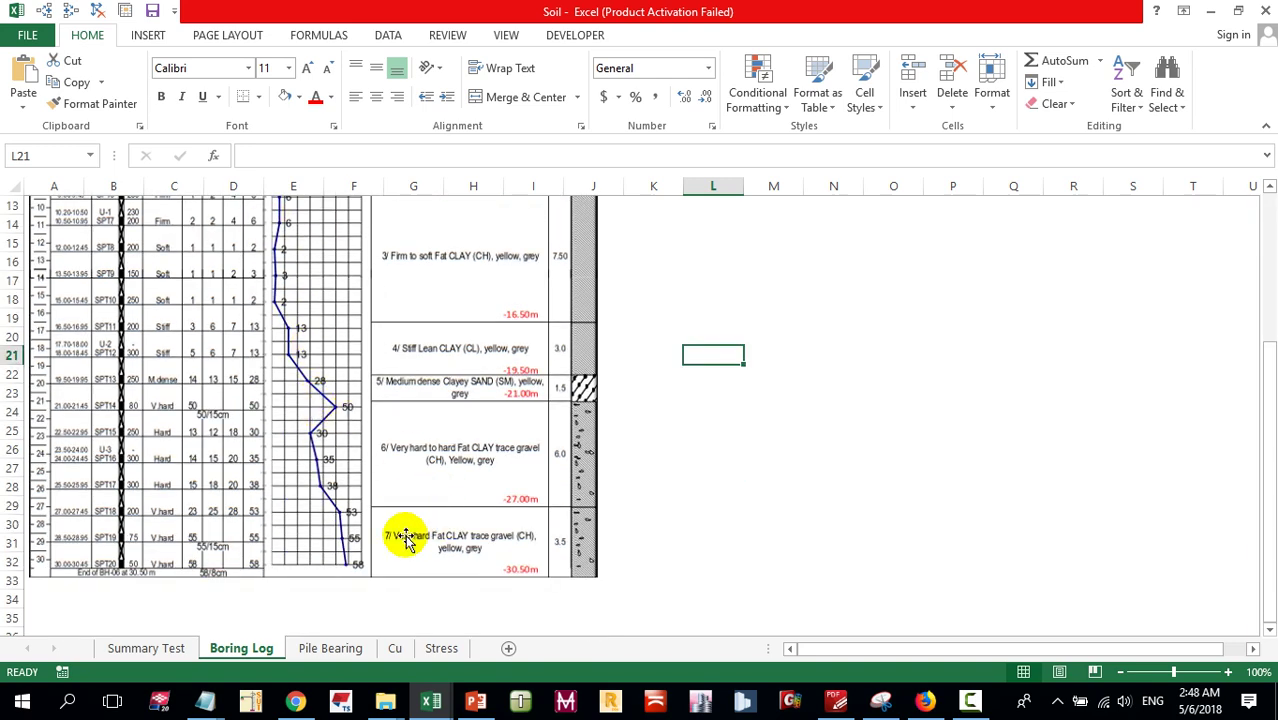
scroll(305, 487, up, 4)
scroll(300, 450, down, 3)
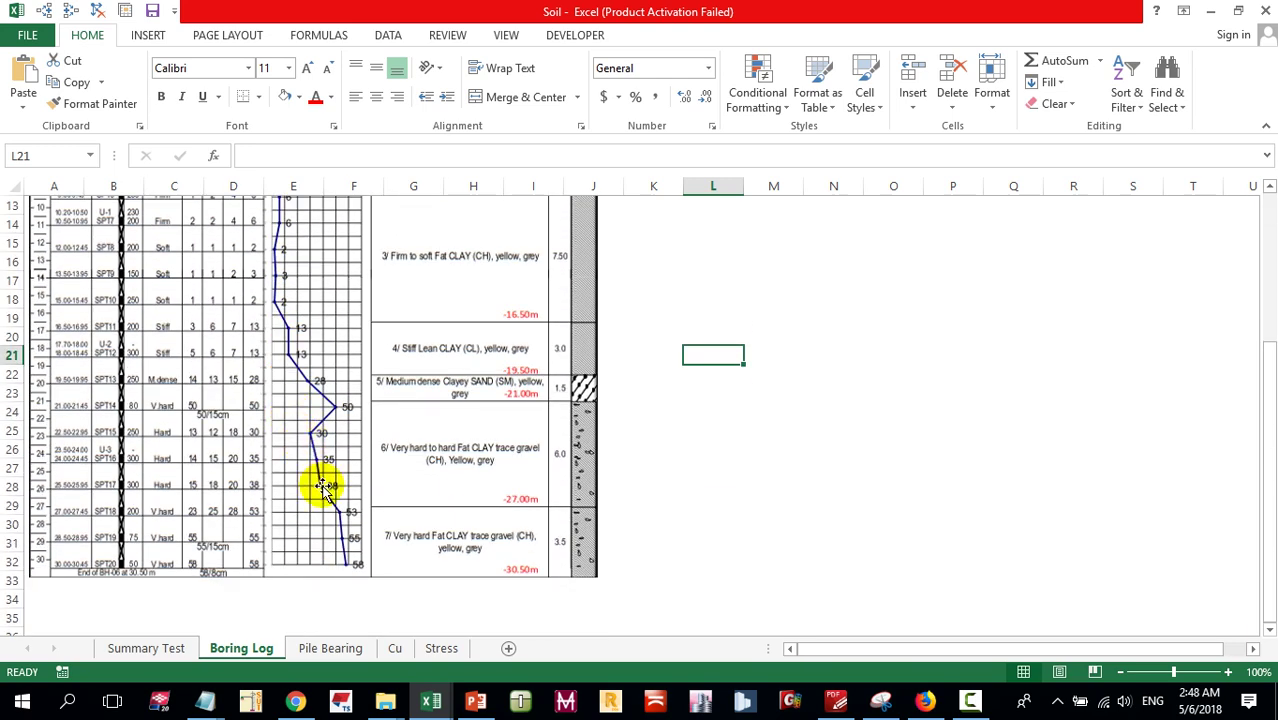
scroll(335, 500, up, 4)
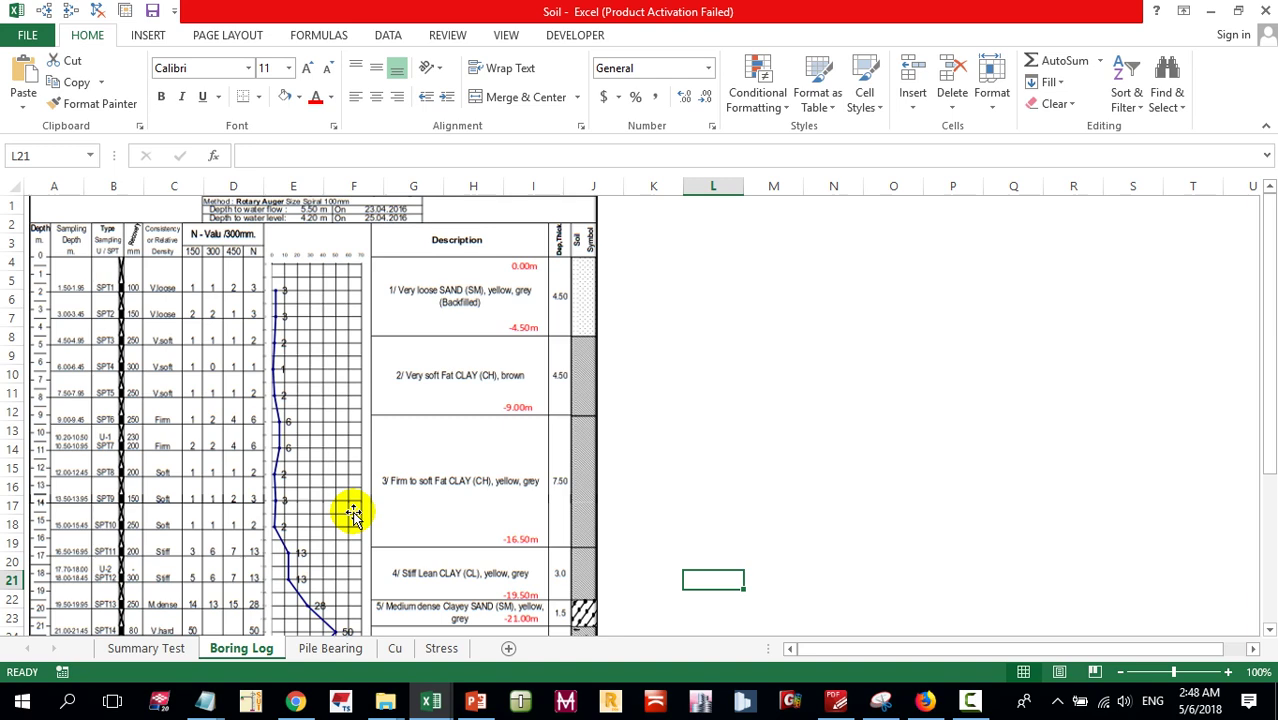
scroll(345, 500, down, 6)
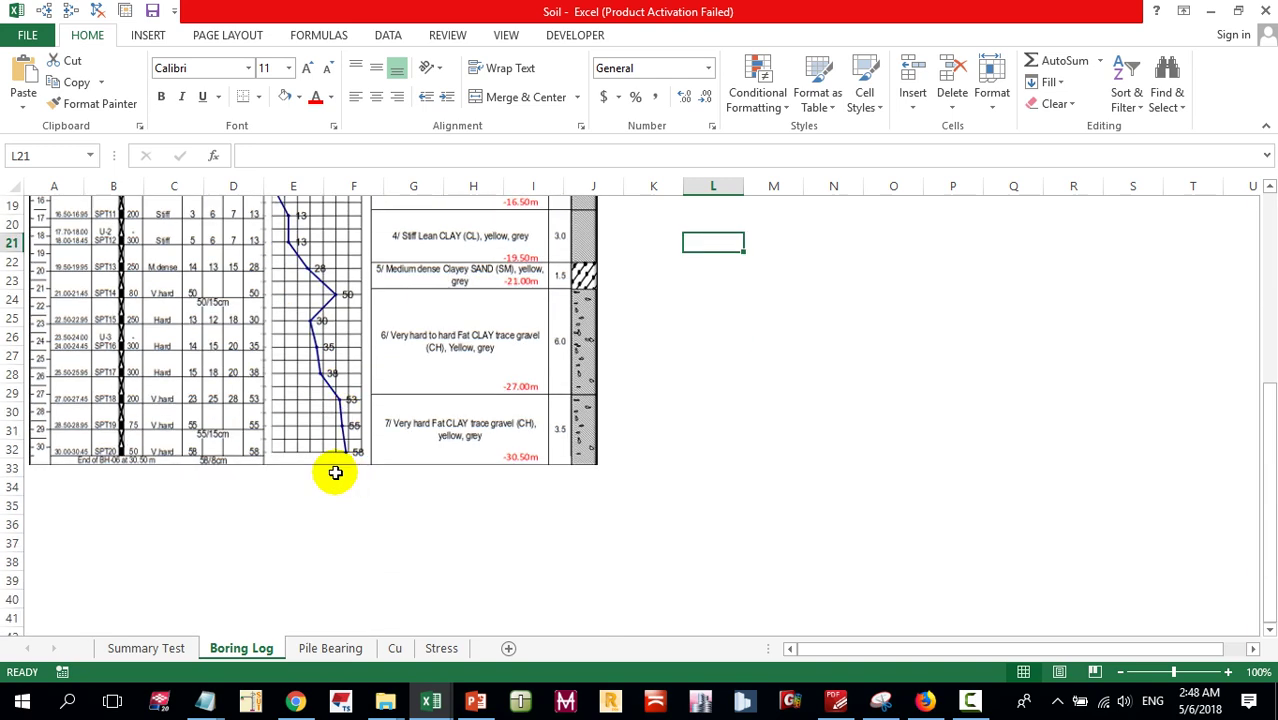
scroll(330, 510, up, 4)
scroll(354, 488, up, 1)
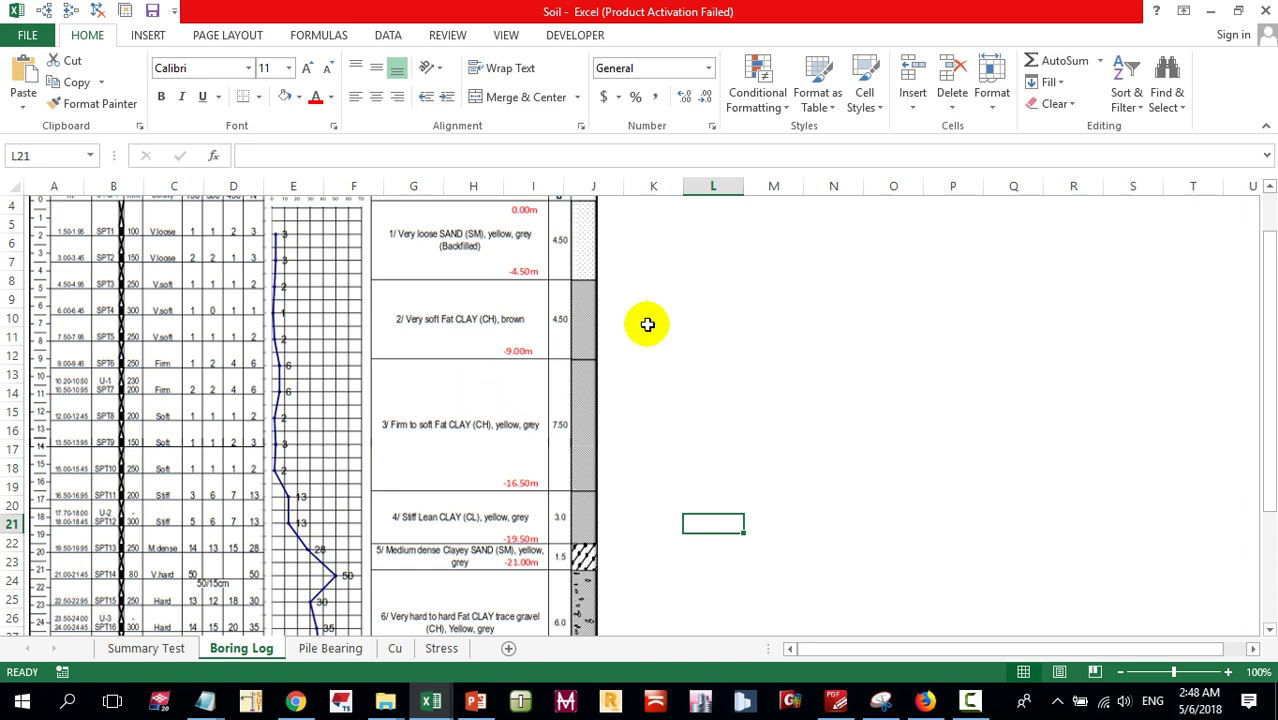
scroll(571, 348, up, 1)
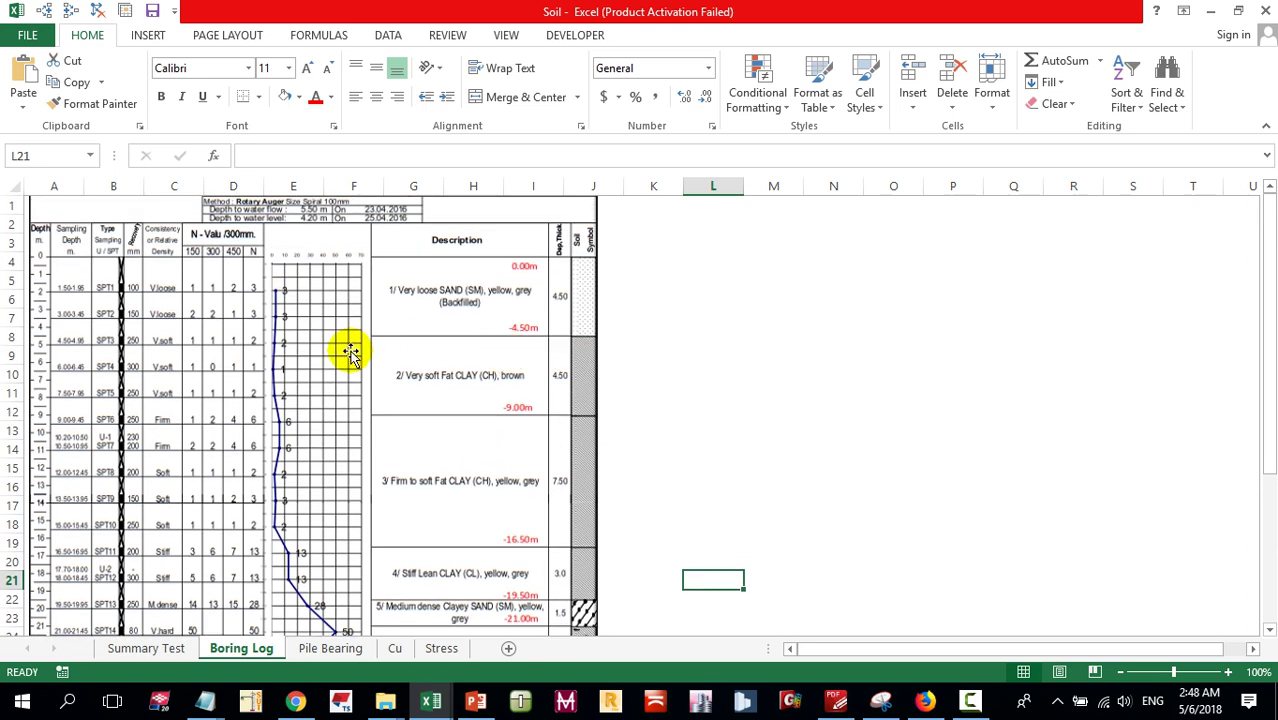
click(970, 700)
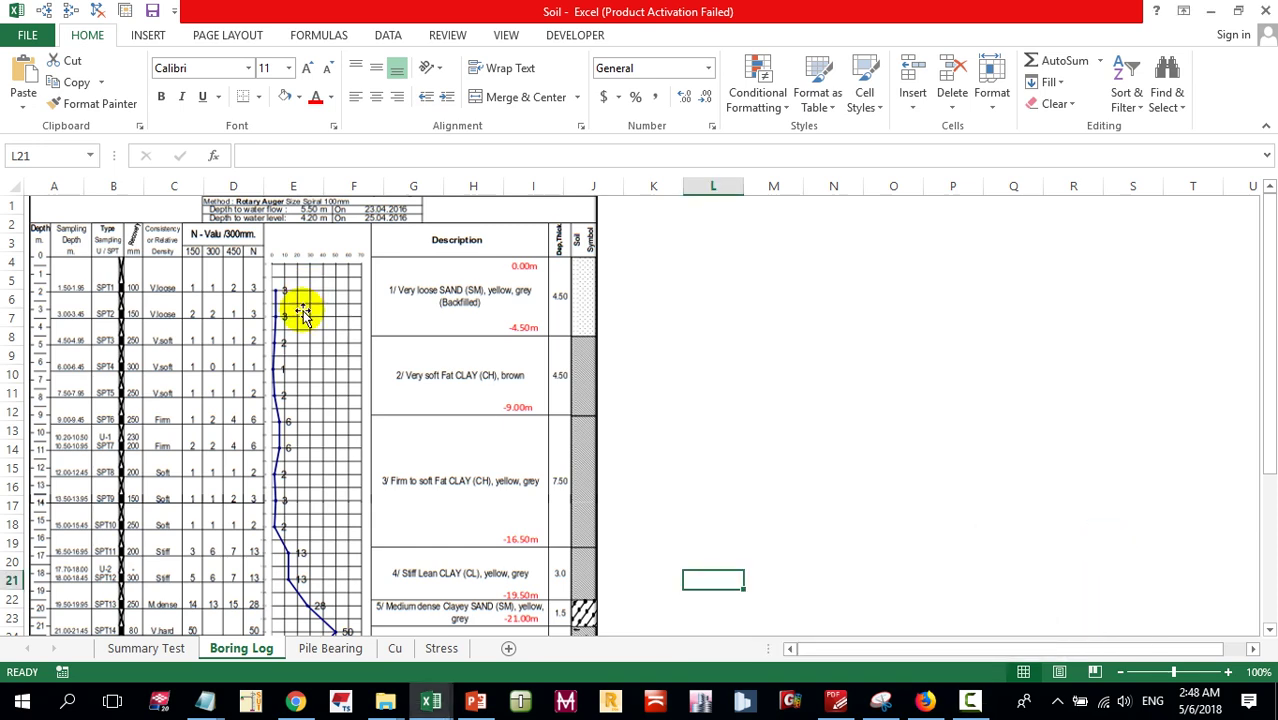
- Check the Boring Log's N-value graph against the Summary Test rows around the medium dense clayey sand, finishing on the Boring Log sheet
scroll(465, 528, down, 3)
scroll(531, 545, up, 3)
scroll(371, 456, down, 1)
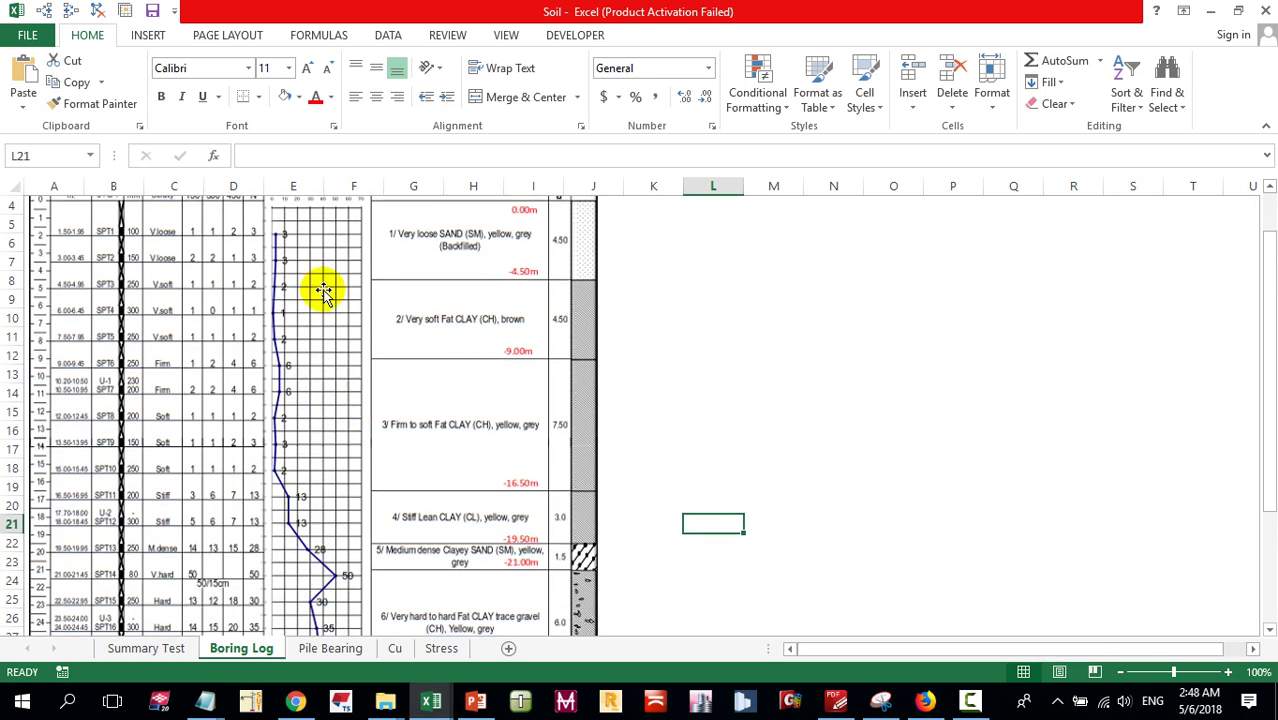
scroll(294, 222, down, 2)
scroll(278, 303, down, 1)
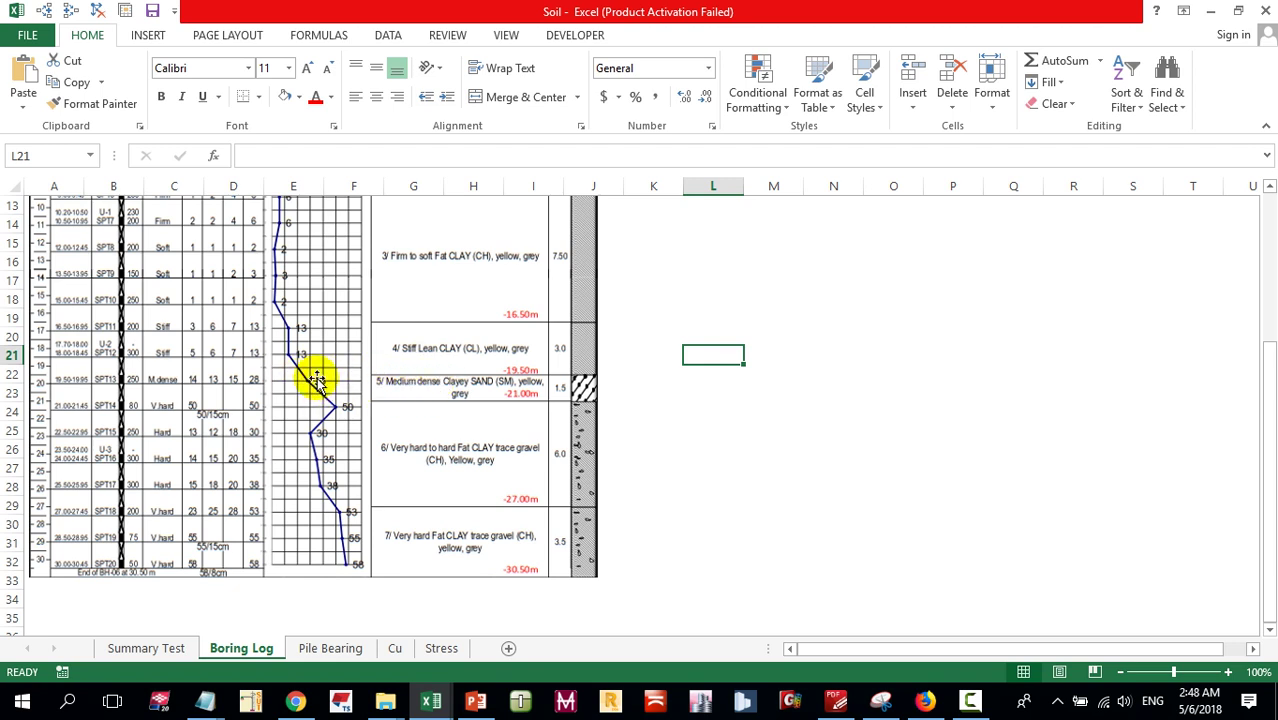
click(177, 647)
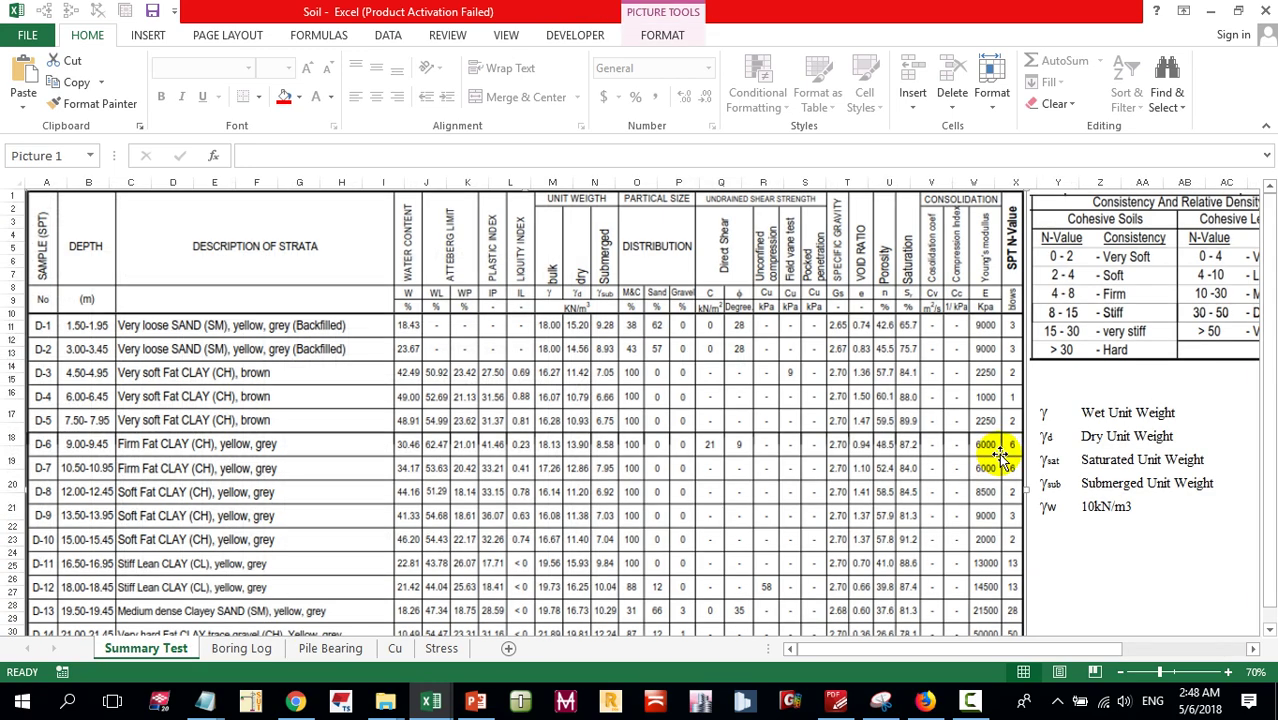
scroll(1044, 532, down, 3)
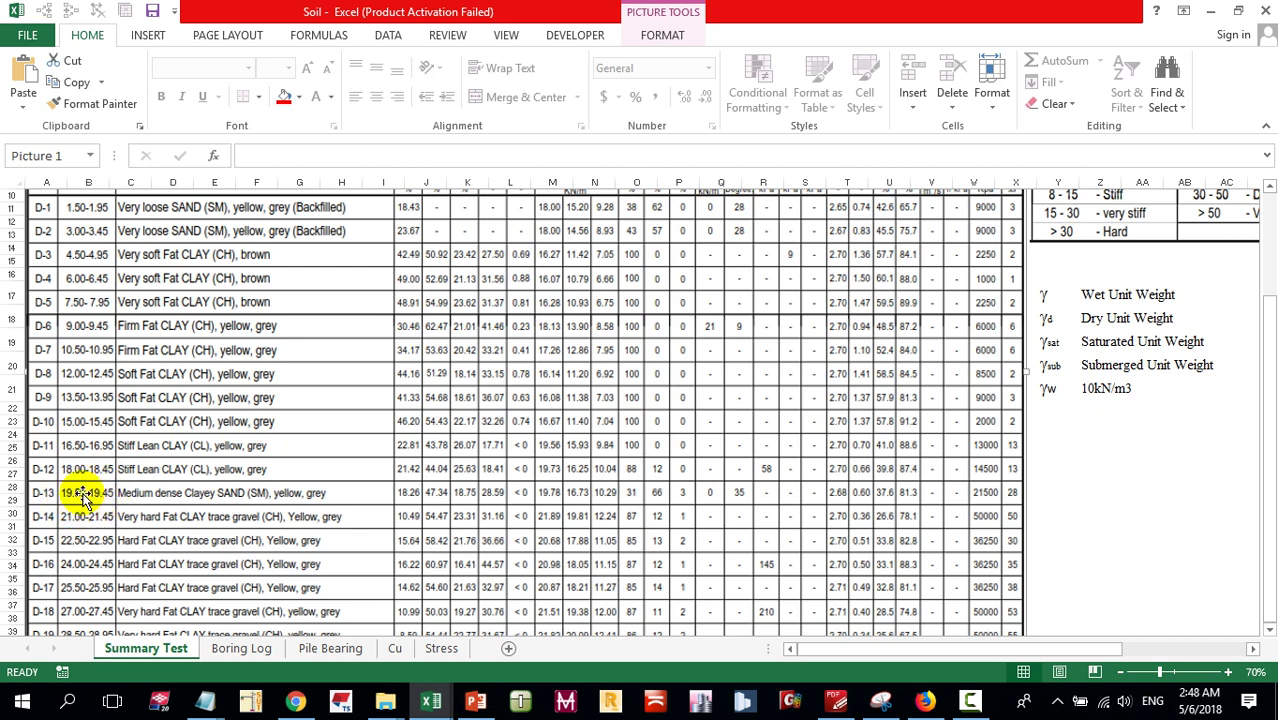
click(215, 648)
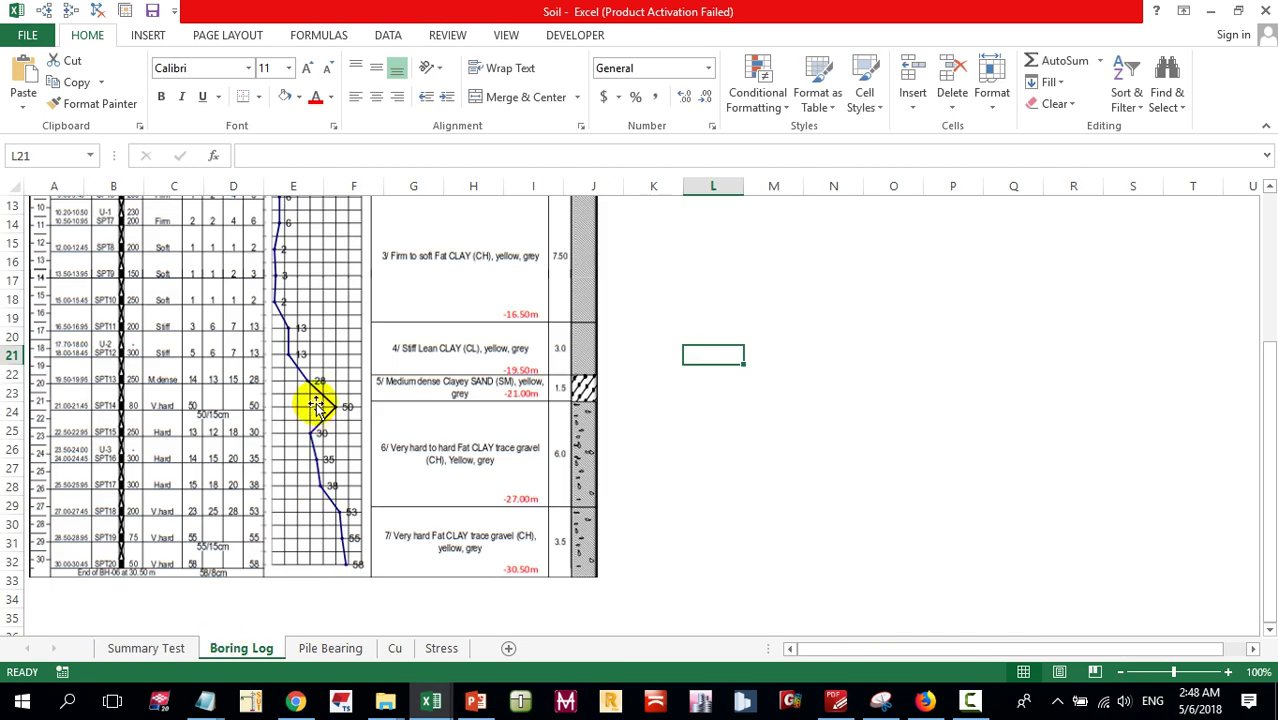
click(765, 413)
scroll(731, 495, up, 4)
scroll(731, 497, down, 3)
click(845, 440)
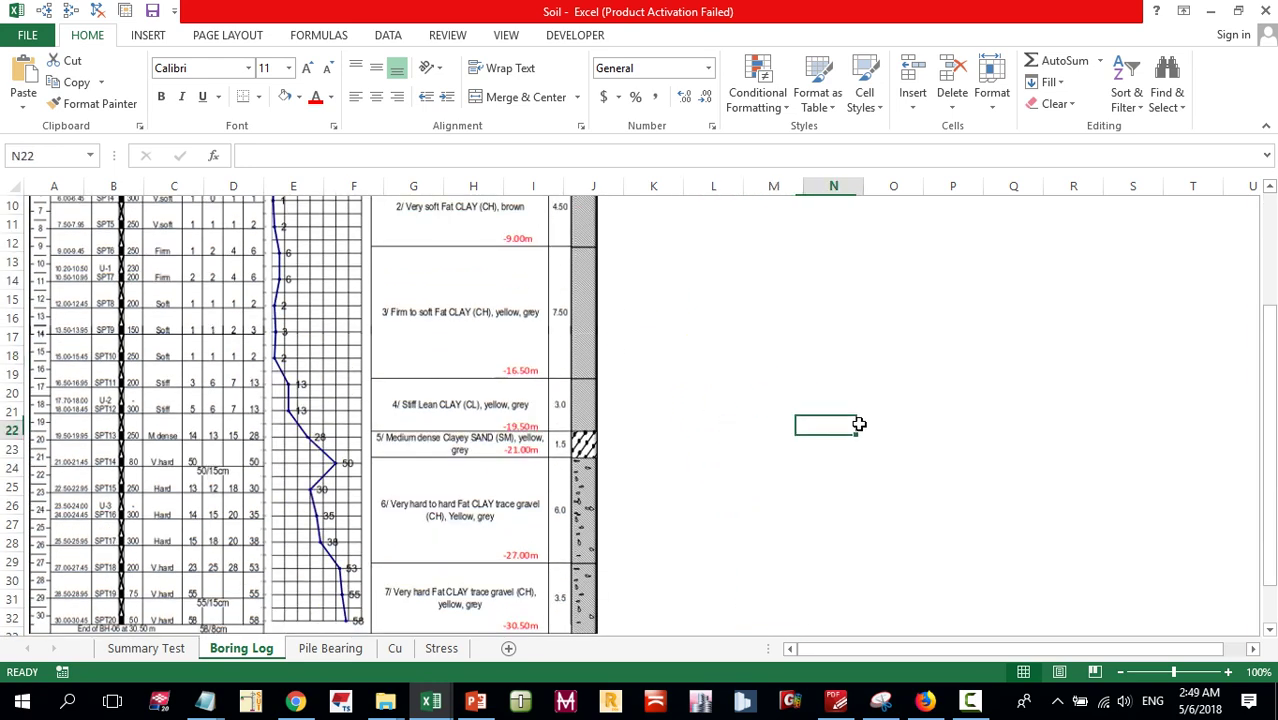
scroll(800, 460, up, 3)
click(715, 287)
scroll(722, 370, down, 3)
click(730, 431)
key(Up)
key(Up)
key(Up)
scroll(745, 520, up, 3)
click(727, 301)
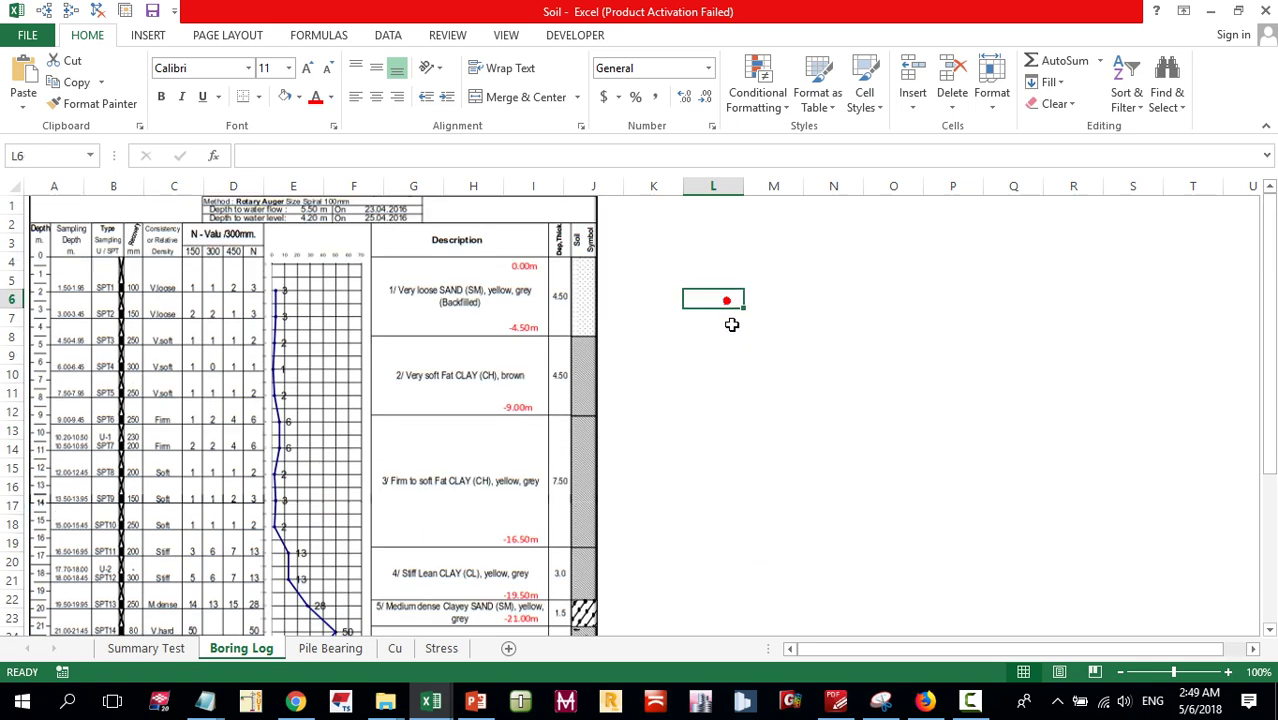
- Examine the Boring Log's N-value graph around the medium dense clayey sand layer and the very hard clay beneath it
scroll(728, 375, down, 2)
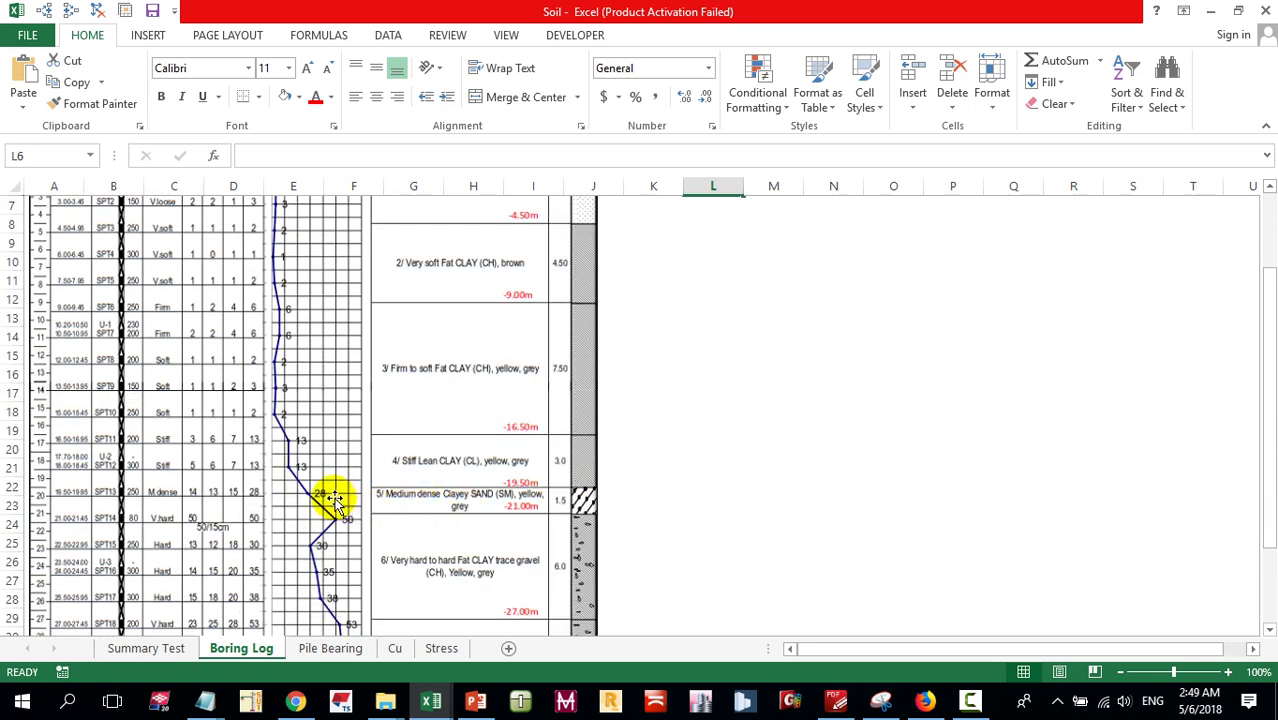
scroll(790, 376, up, 2)
click(710, 353)
scroll(688, 386, down, 2)
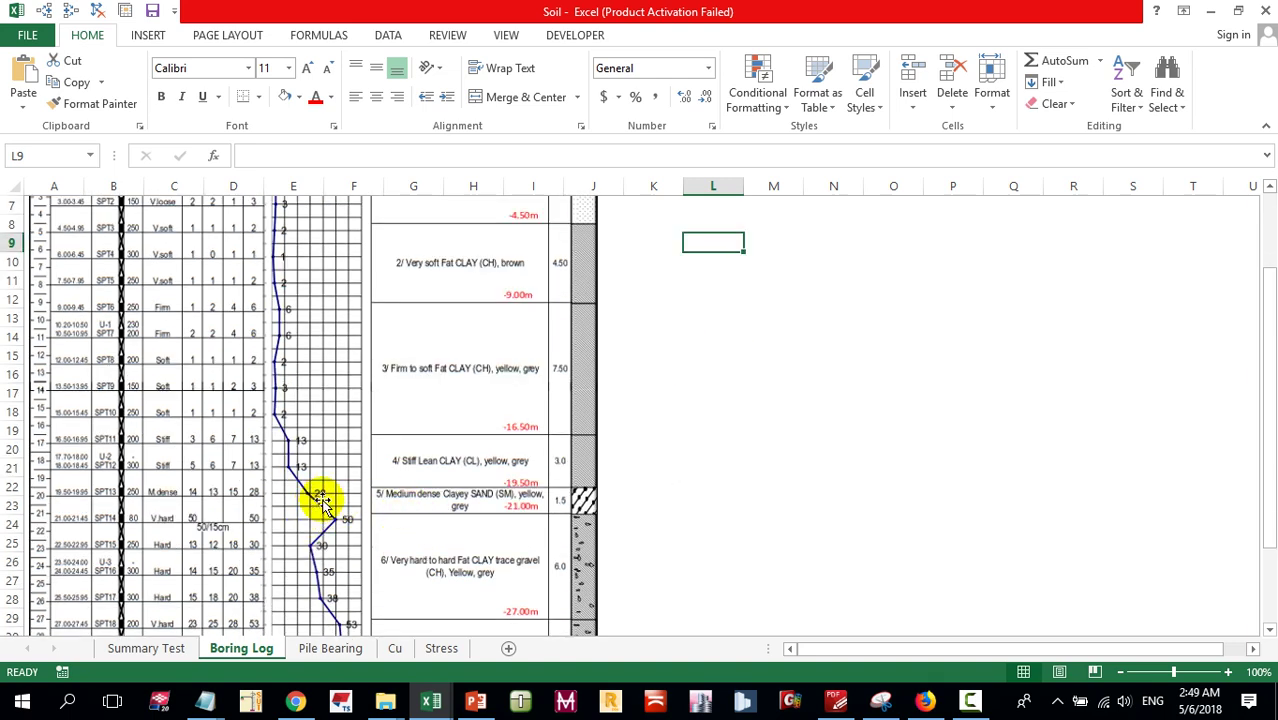
click(771, 354)
click(733, 375)
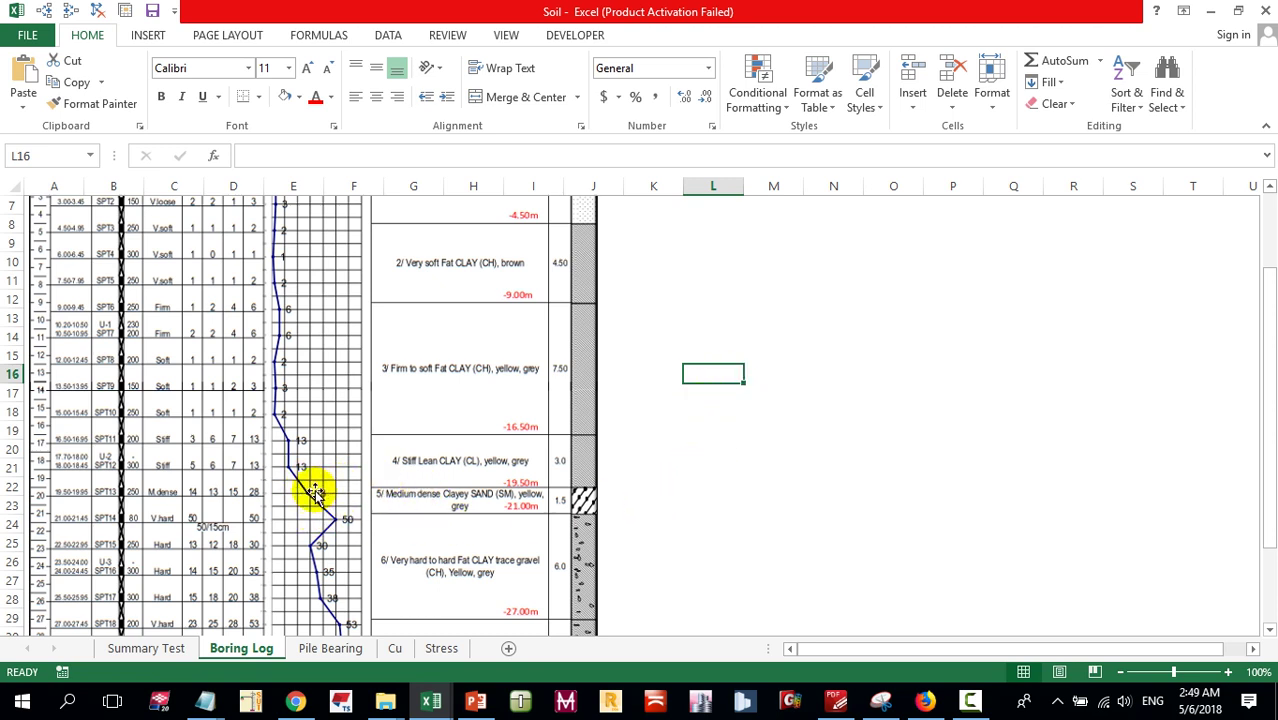
scroll(327, 485, down, 3)
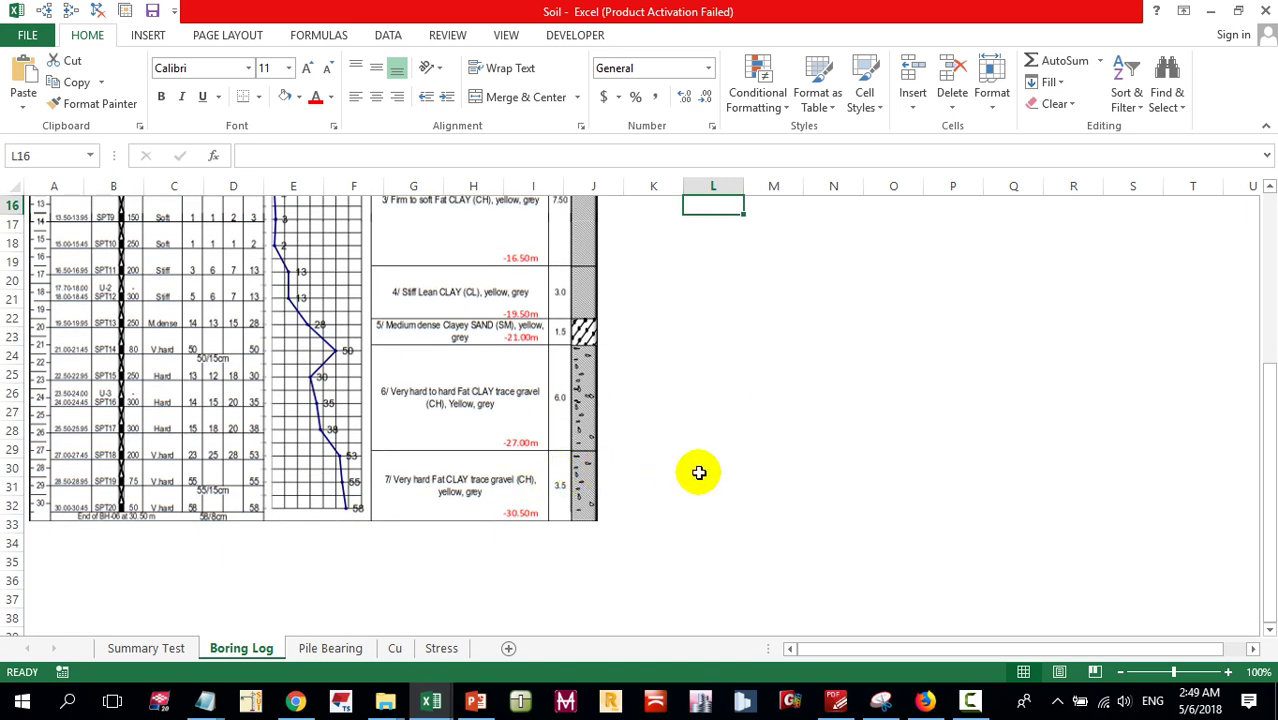
scroll(699, 471, up, 2)
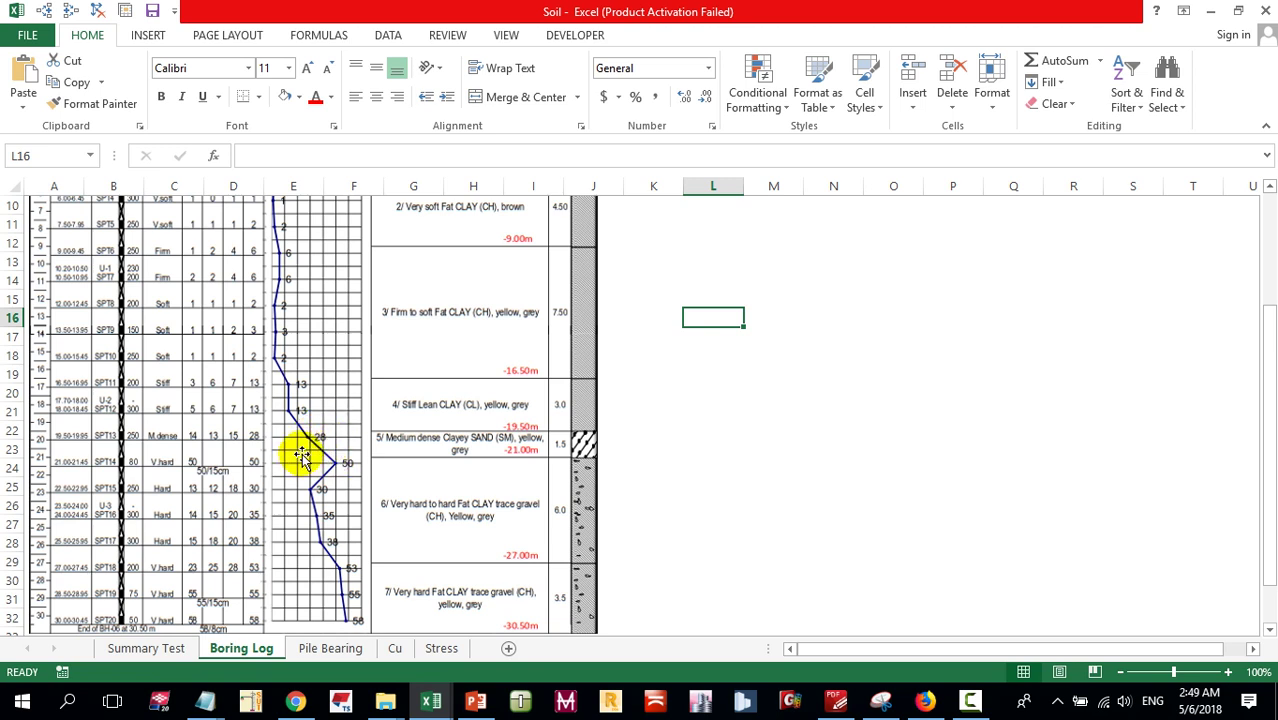
key(Down)
key(Down)
key(Down)
key(Down)
key(Down)
key(Down)
key(Up)
key(Up)
key(Up)
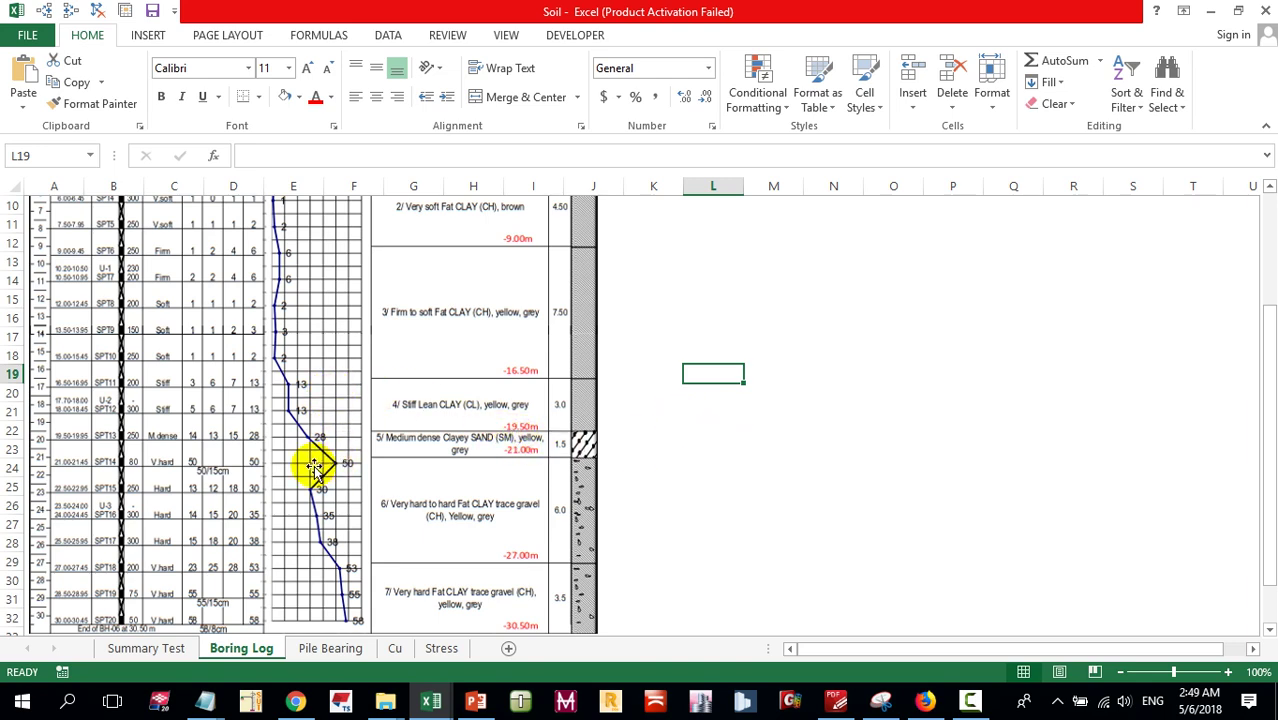
- Review the Summary Test rows down to sample D-20 and compare them with the N-value graph on the Boring Log sheet
click(163, 648)
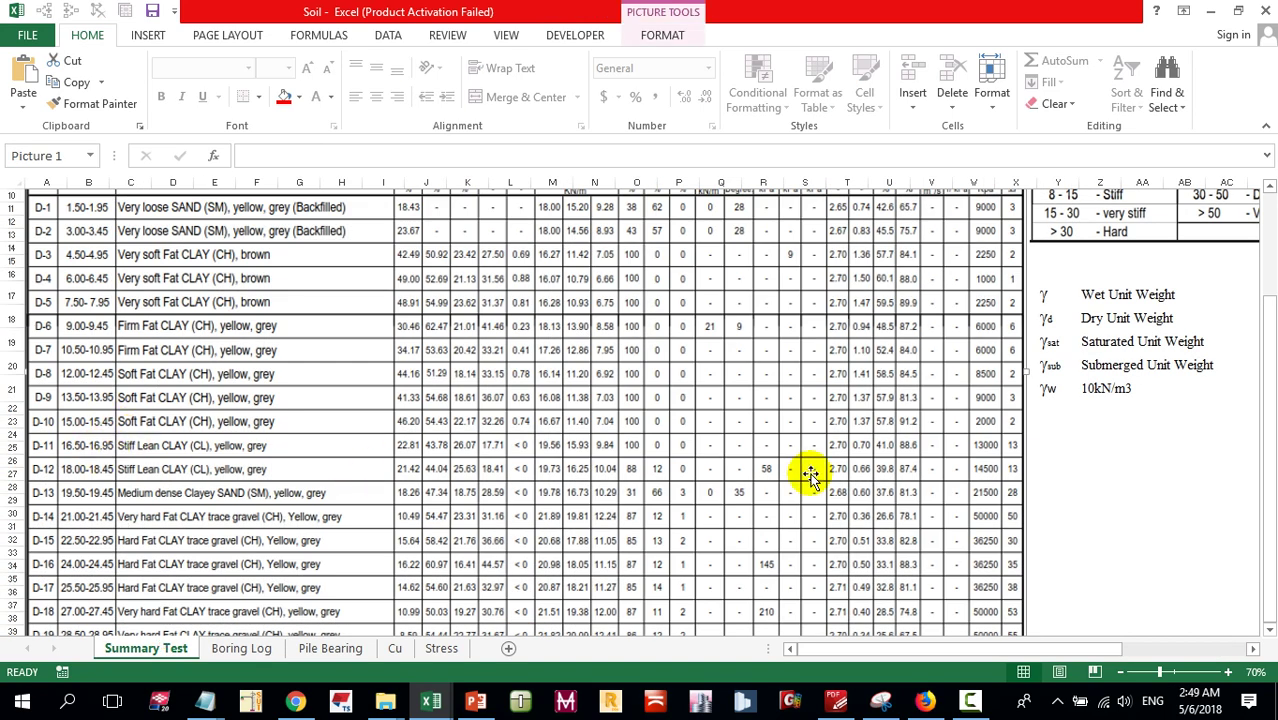
scroll(960, 500, down, 2)
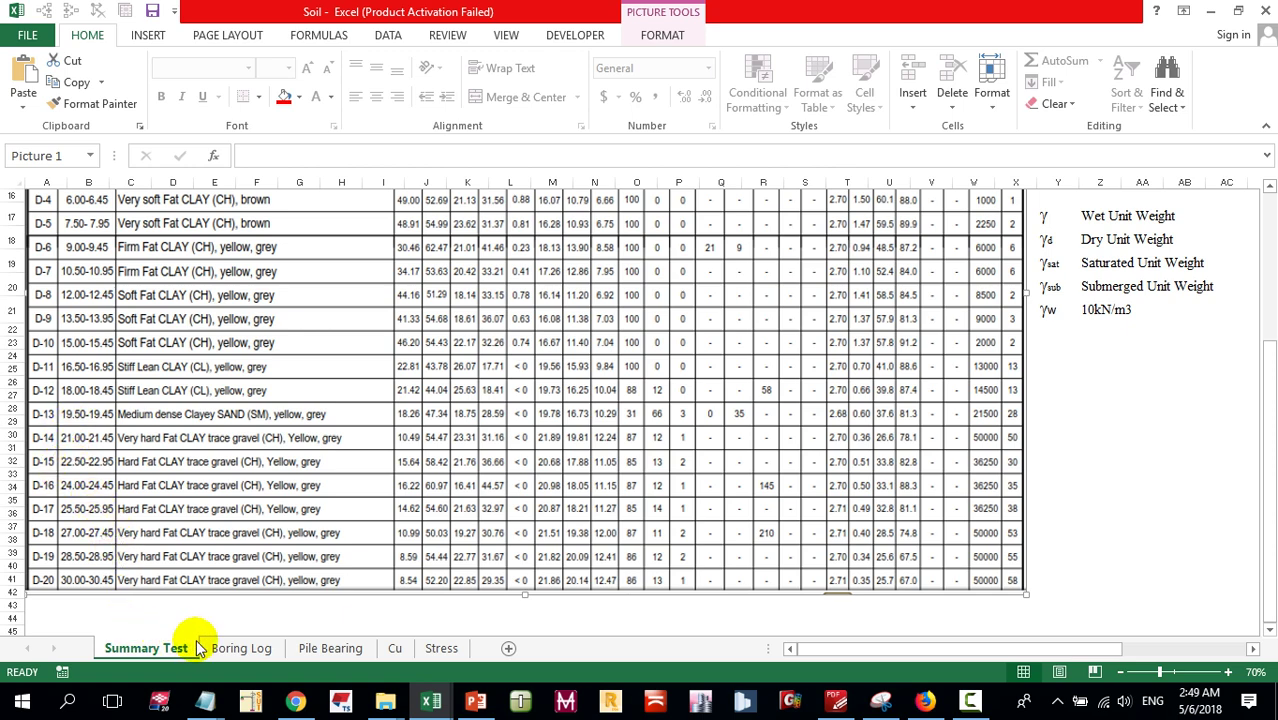
click(255, 645)
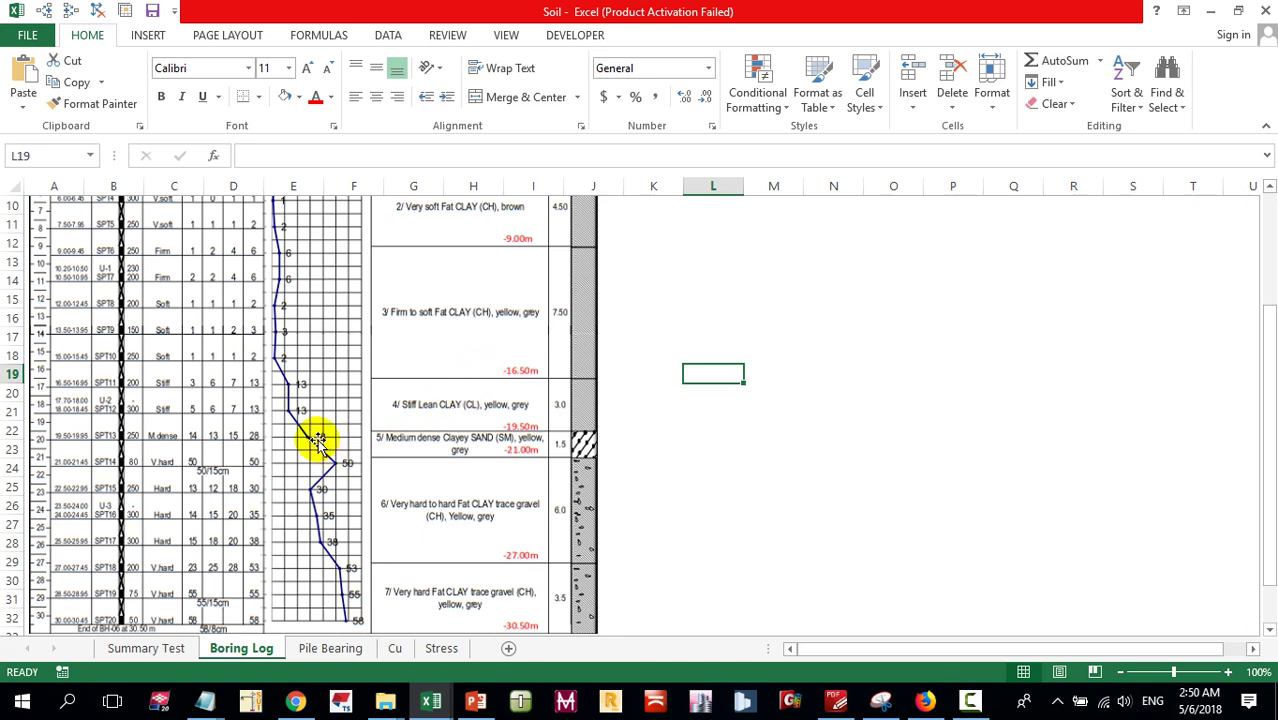
scroll(315, 380, up, 1)
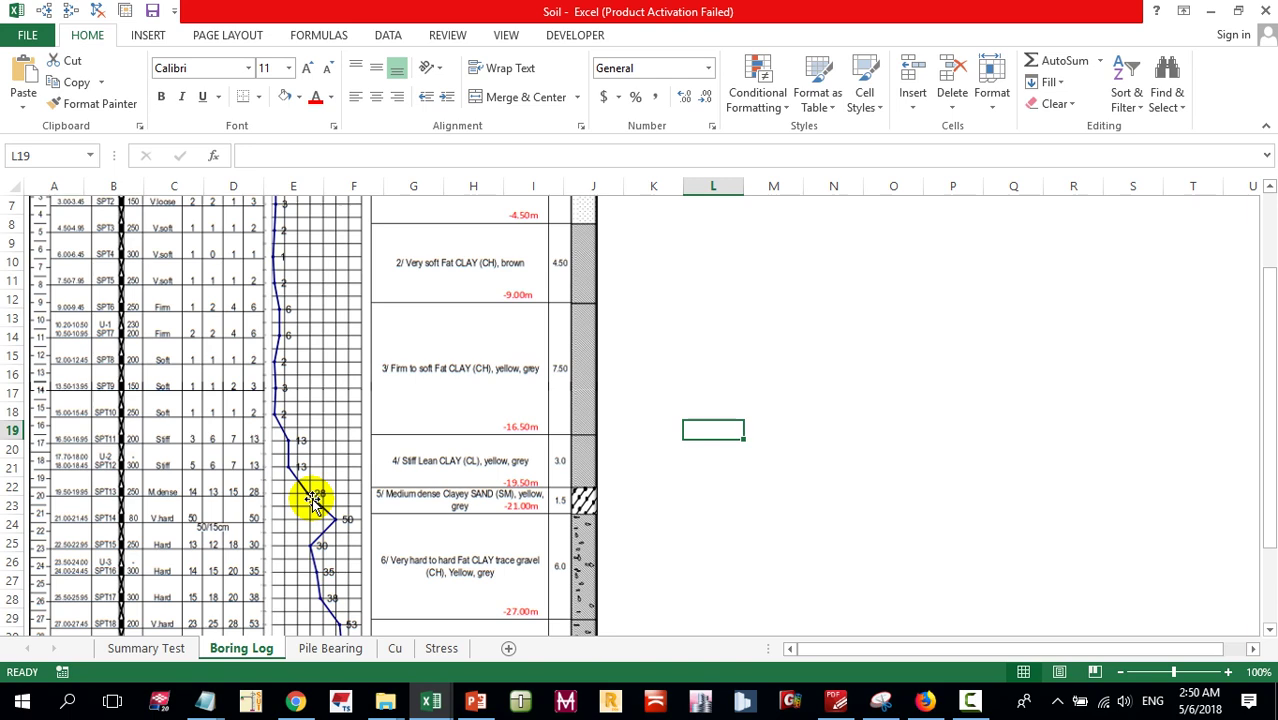
scroll(308, 462, up, 2)
scroll(280, 314, down, 2)
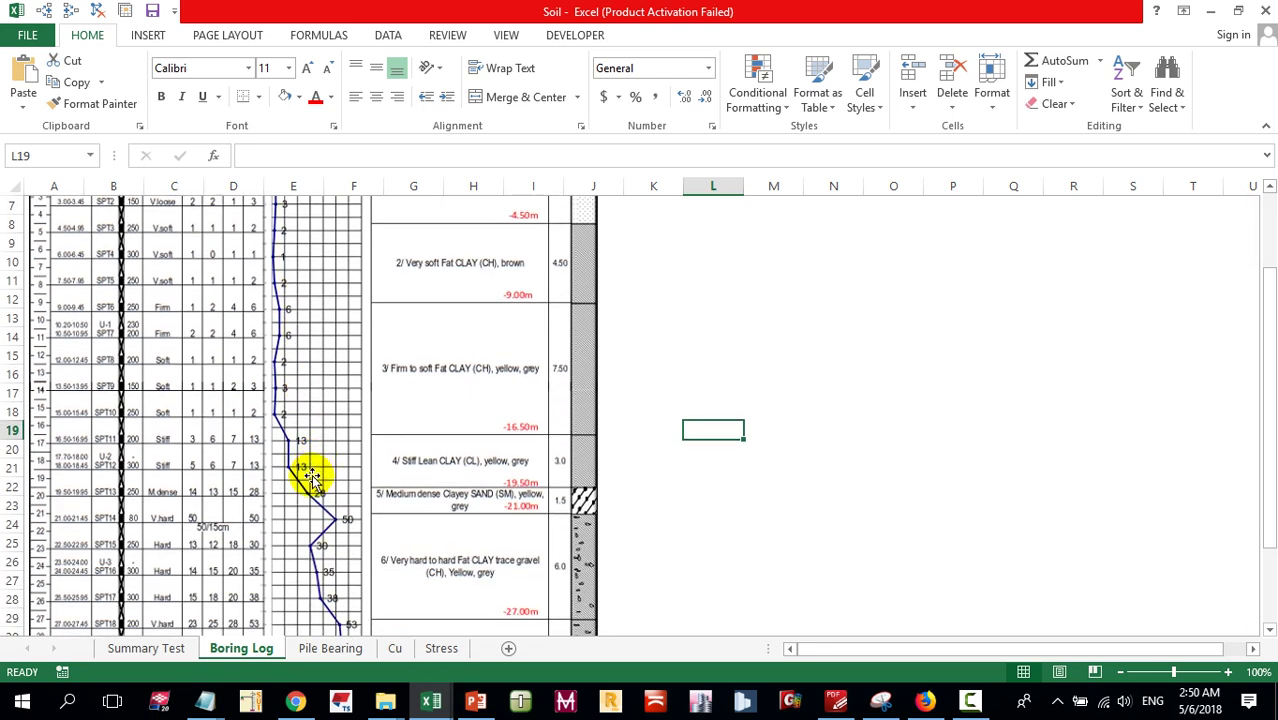
scroll(313, 478, up, 2)
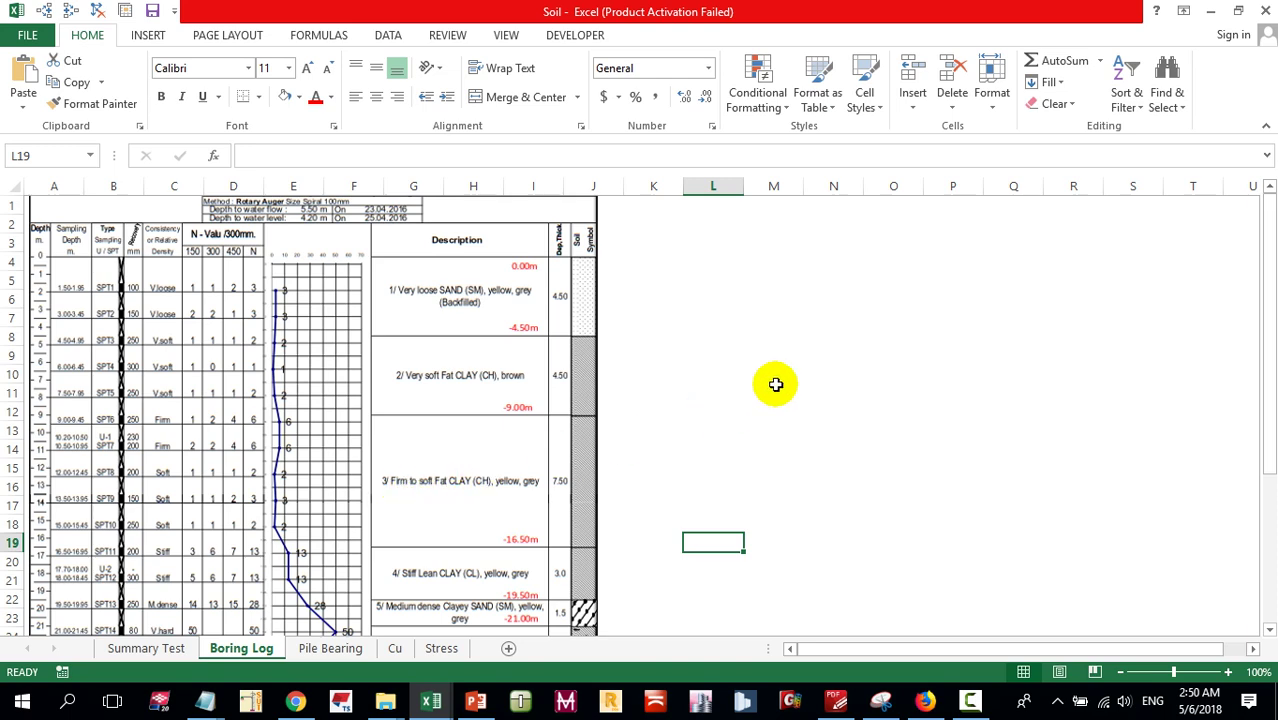
- Follow the Boring Log's N-value graph from the stiff lean clay layer down to the very hard clay at the borehole's end
click(760, 442)
click(720, 436)
scroll(710, 500, down, 5)
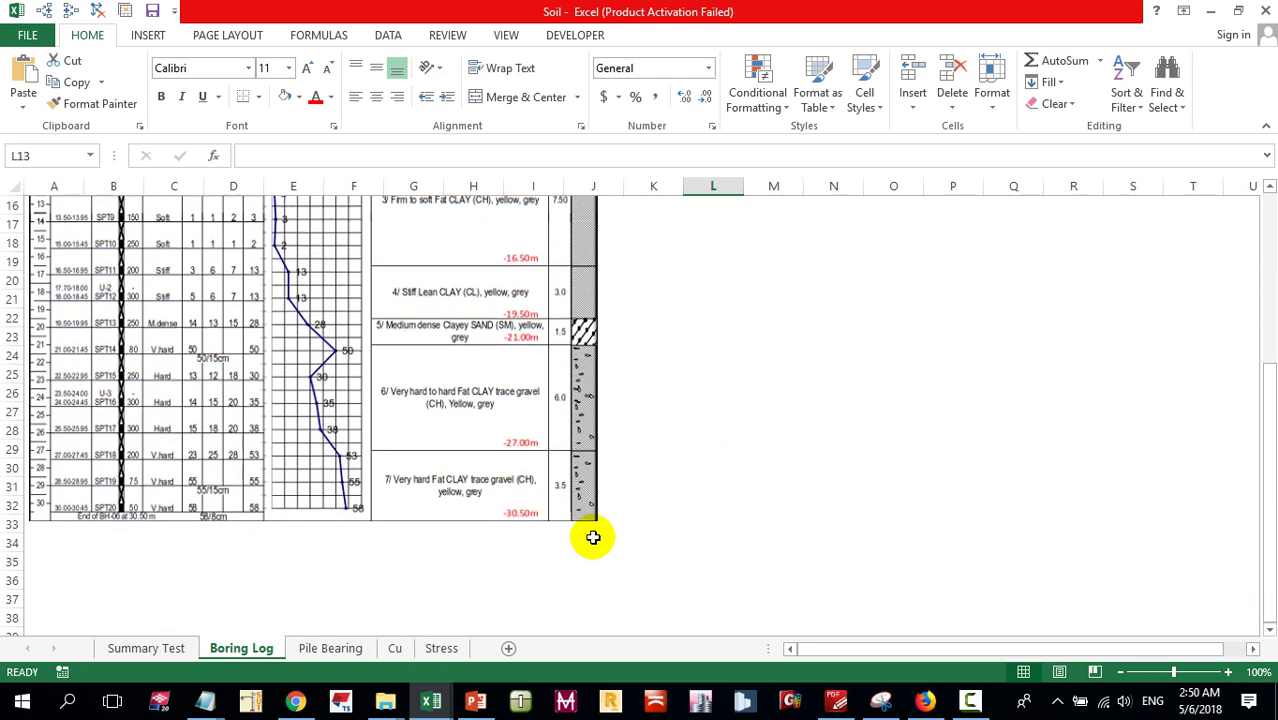
scroll(402, 505, up, 4)
scroll(290, 400, down, 1)
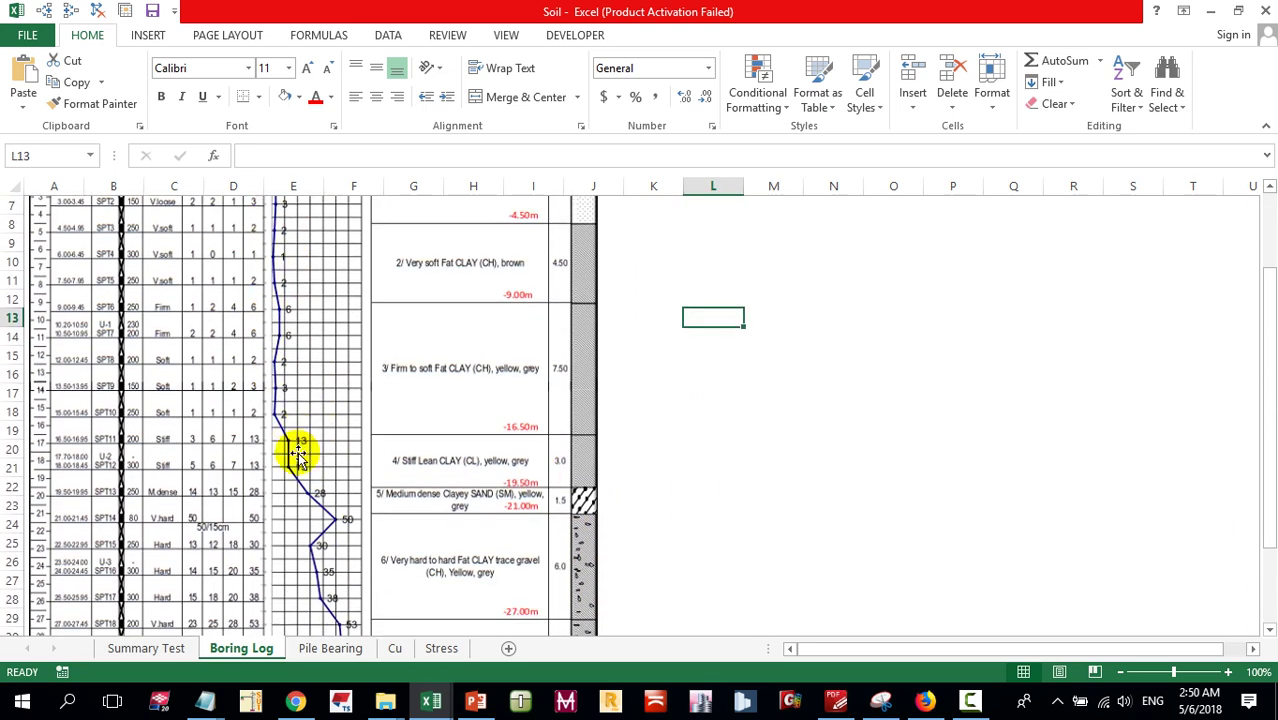
scroll(594, 466, down, 3)
click(836, 462)
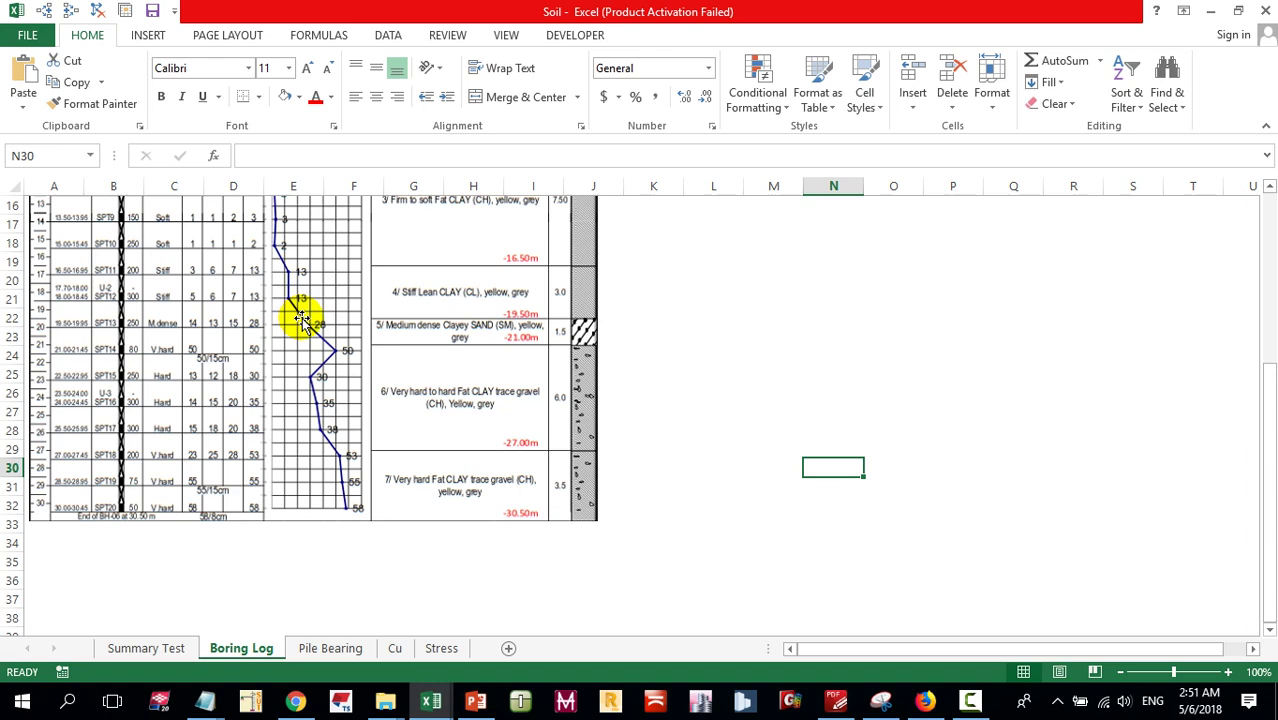
- Compare the N-values of the soft upper clay layers with those around the medium dense sand and hard clay in the Boring Log
scroll(456, 499, up, 5)
scroll(600, 430, down, 1)
scroll(500, 430, down, 1)
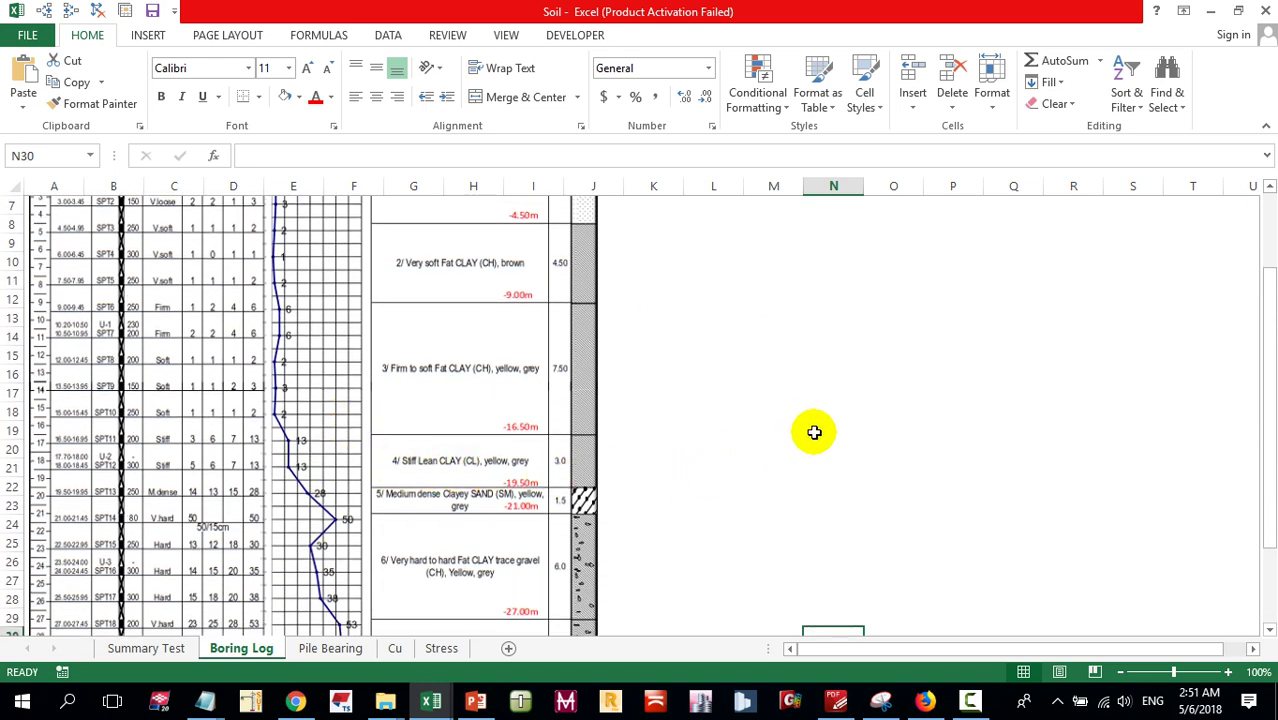
scroll(780, 445, up, 2)
scroll(565, 431, down, 3)
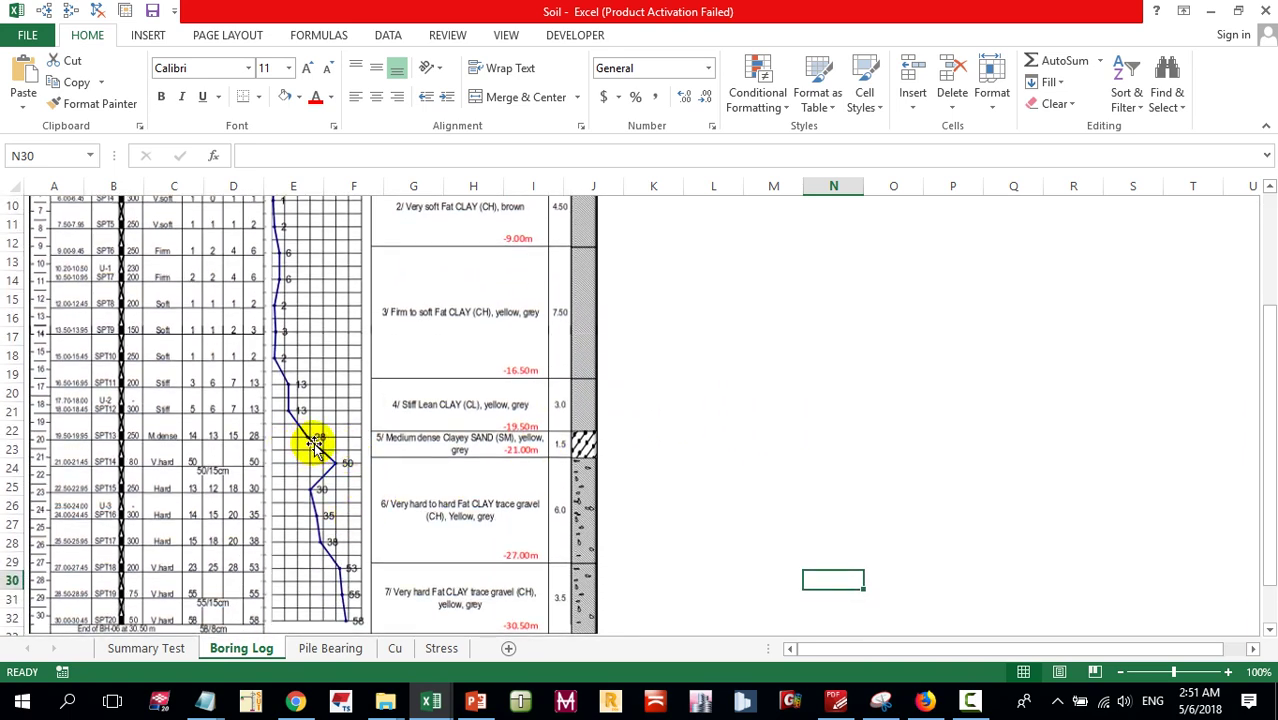
scroll(702, 449, up, 3)
scroll(343, 452, down, 3)
scroll(343, 452, down, 1)
scroll(348, 456, up, 4)
scroll(334, 456, down, 3)
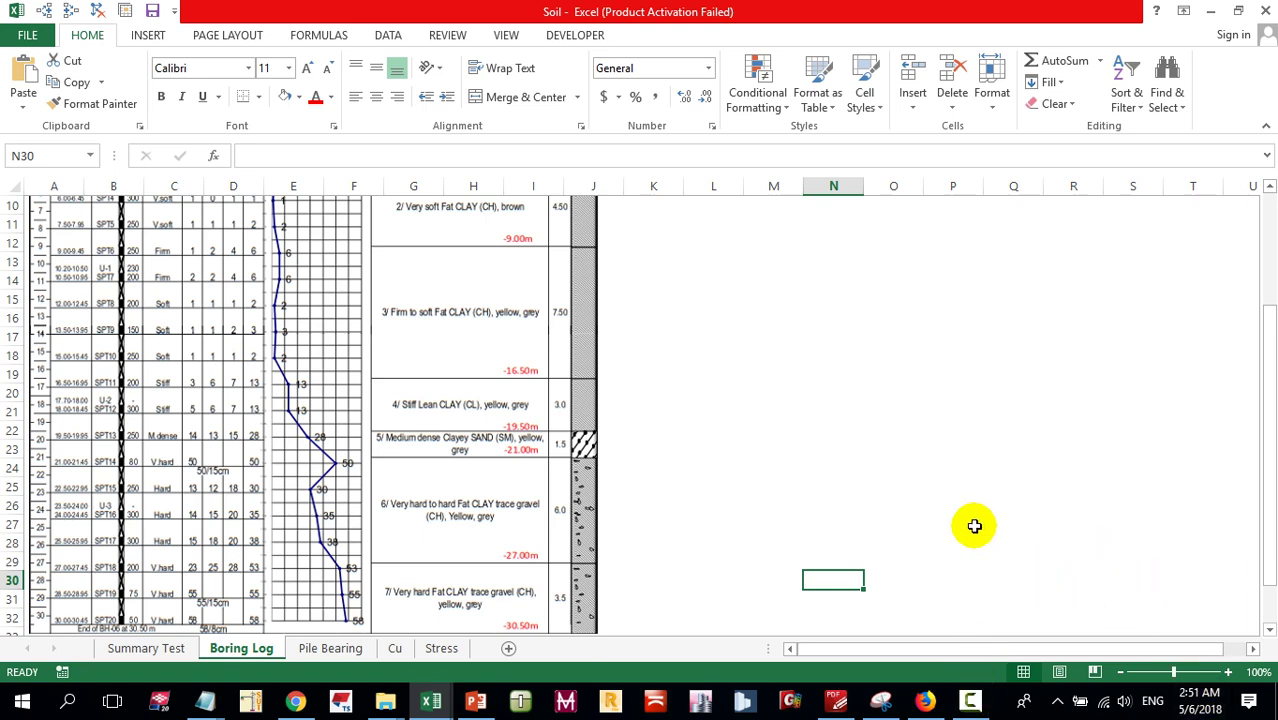
scroll(511, 568, down, 2)
scroll(813, 503, up, 3)
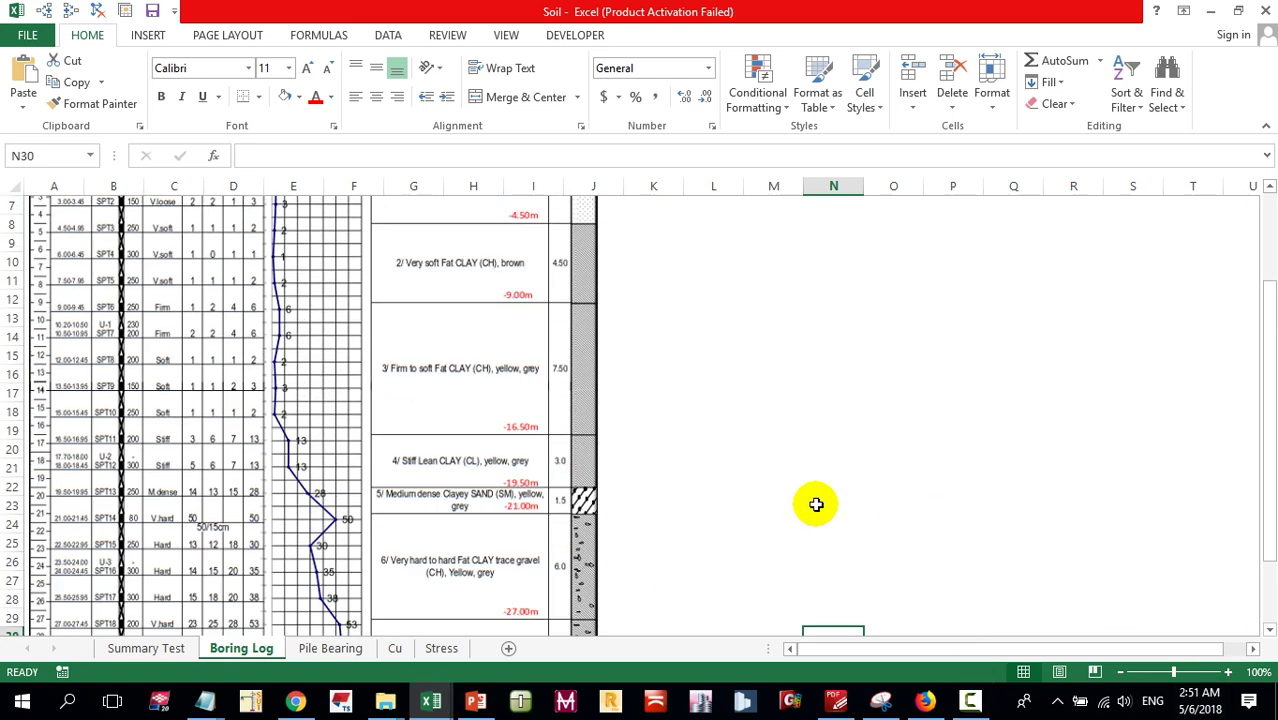
scroll(813, 517, up, 2)
scroll(667, 552, down, 1)
scroll(667, 552, down, 2)
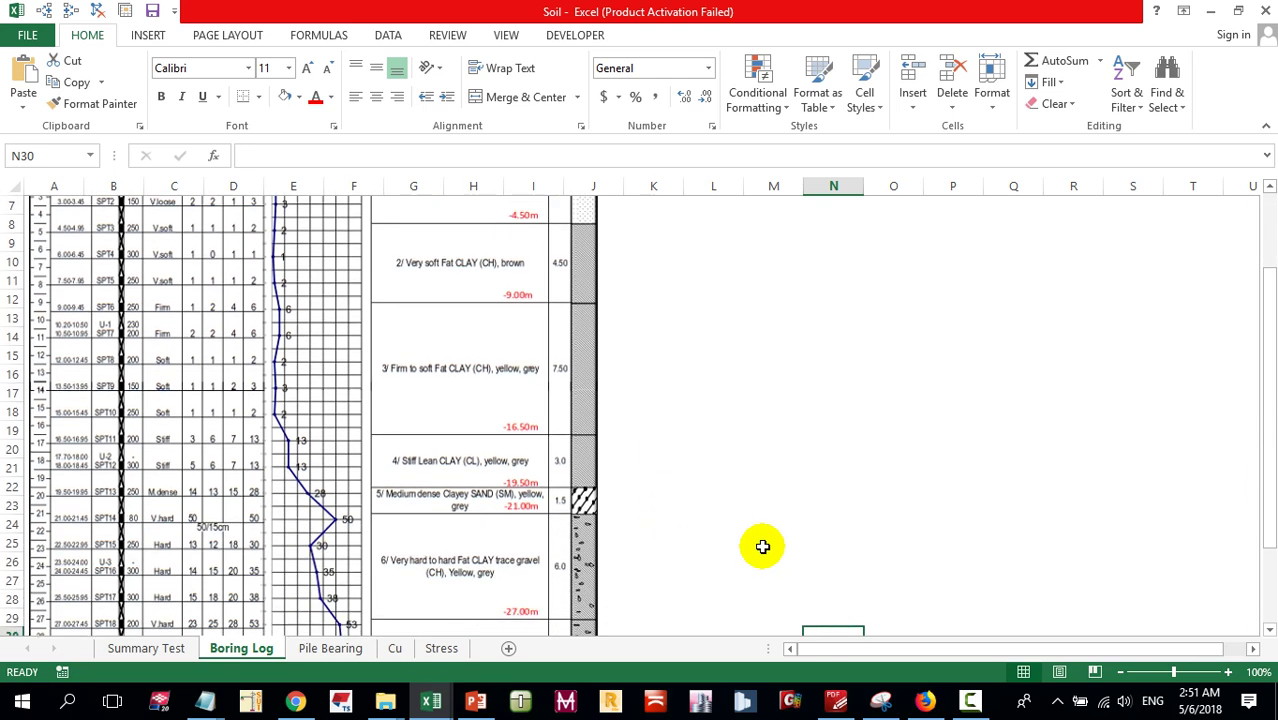
scroll(753, 508, down, 2)
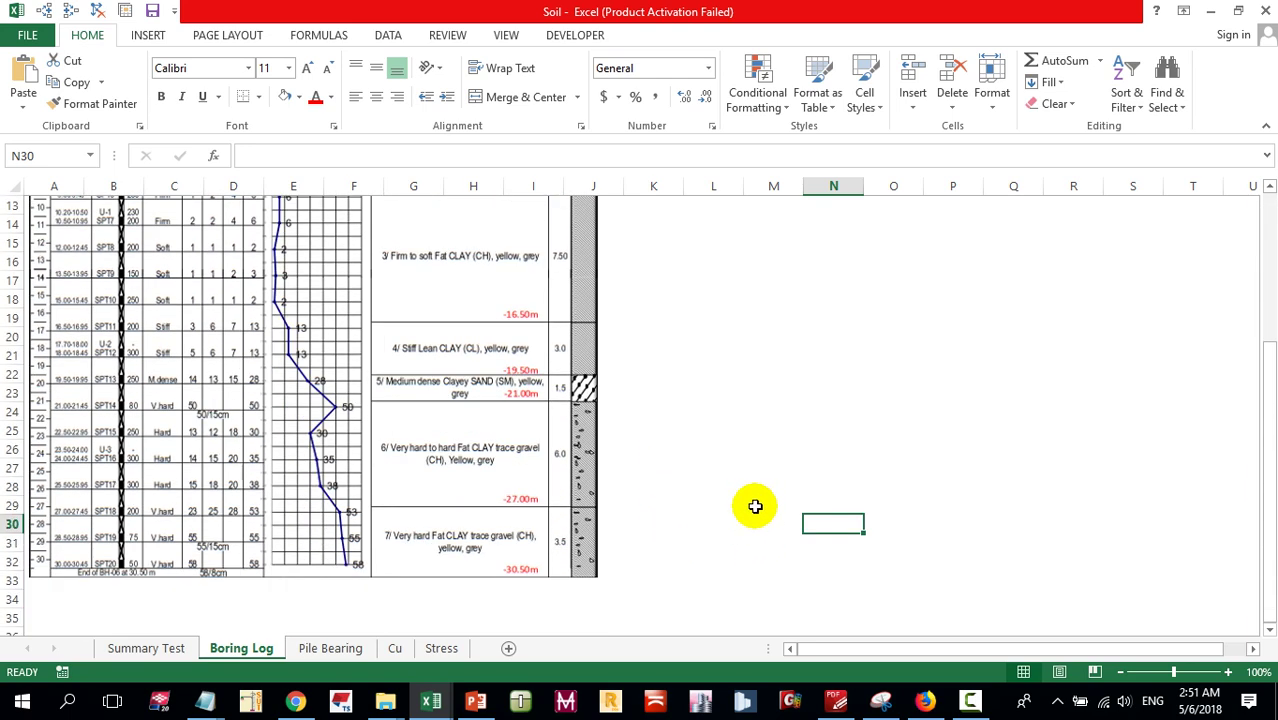
scroll(755, 505, up, 4)
scroll(755, 505, down, 2)
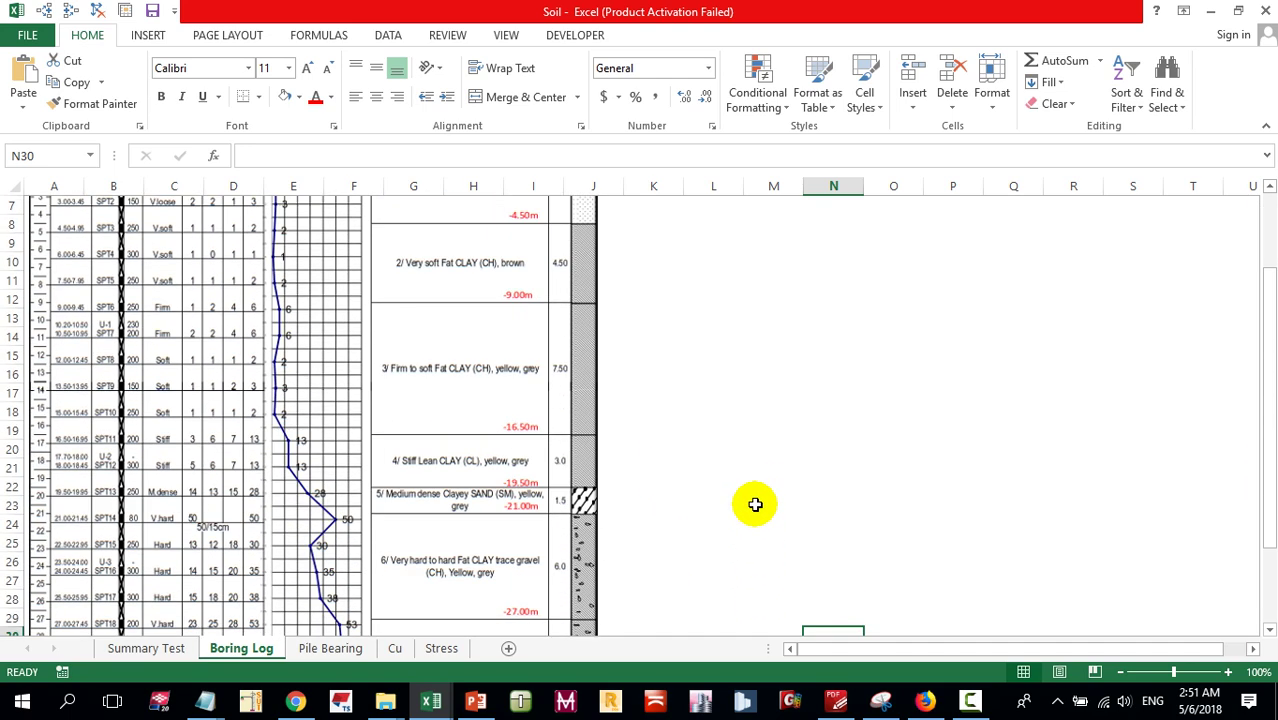
scroll(755, 505, down, 2)
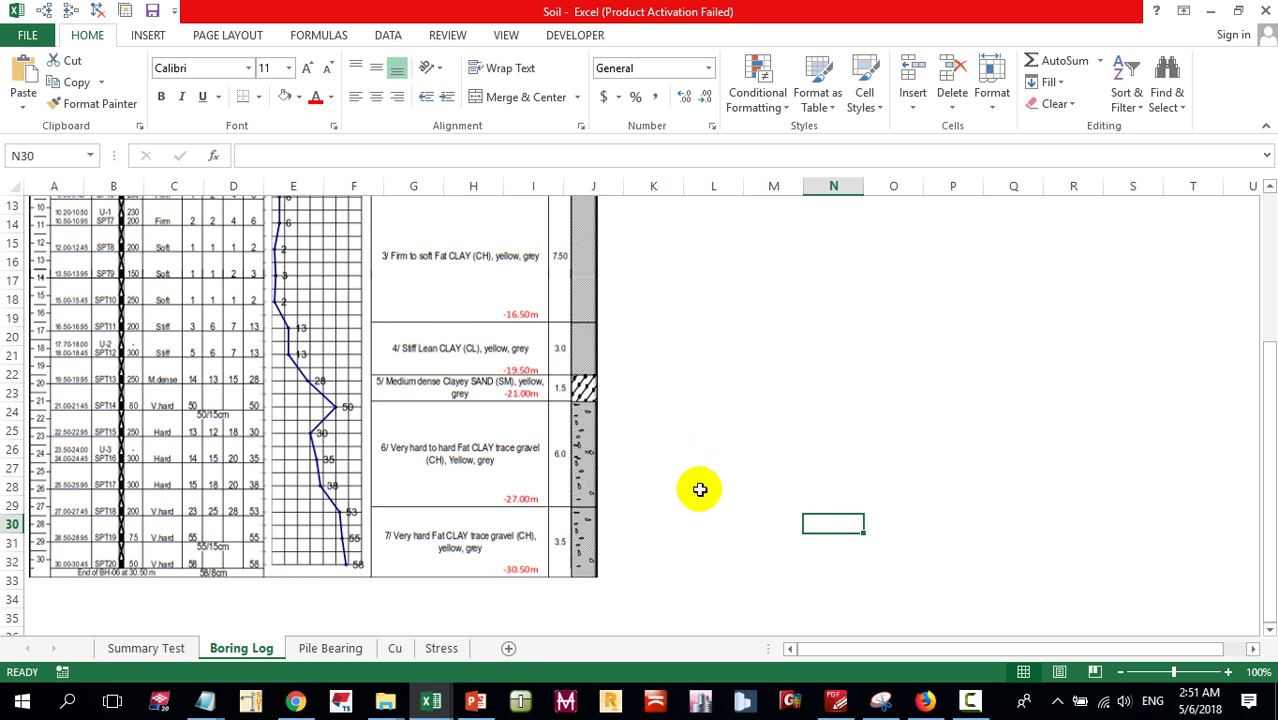
click(880, 449)
click(835, 558)
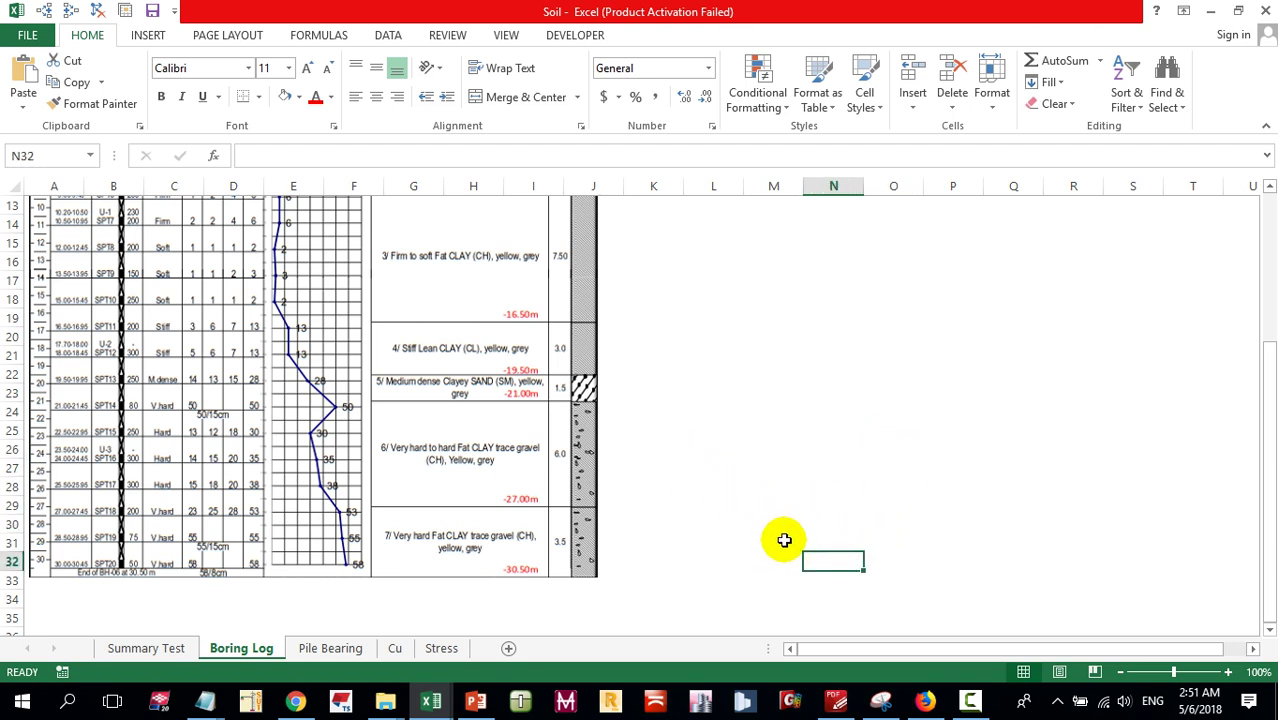